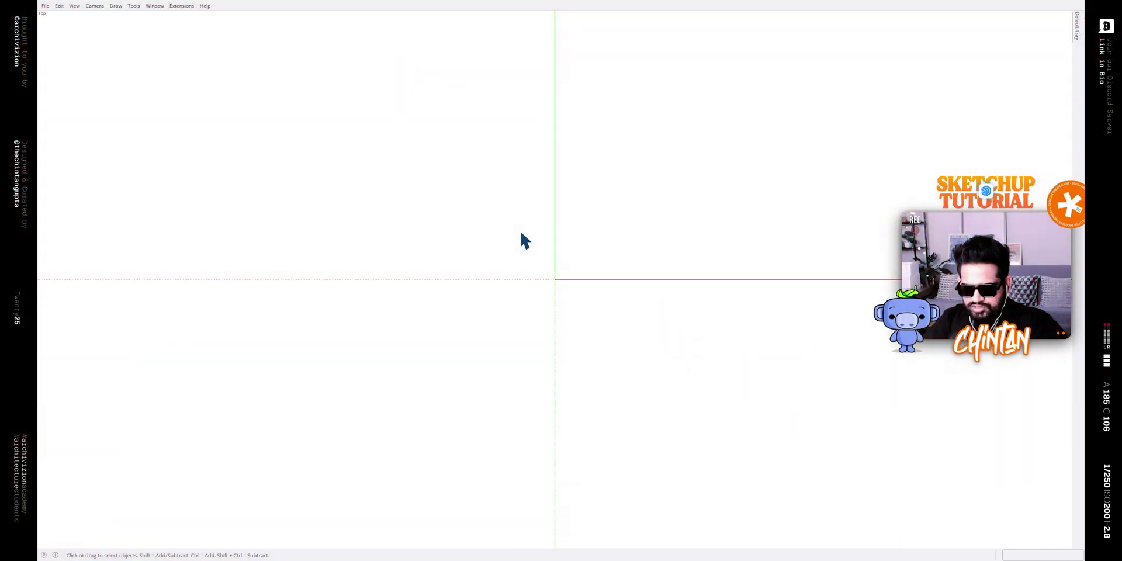
Draw a 100 by 60 m rectangle on the ground plane starting at the origin
key(r)
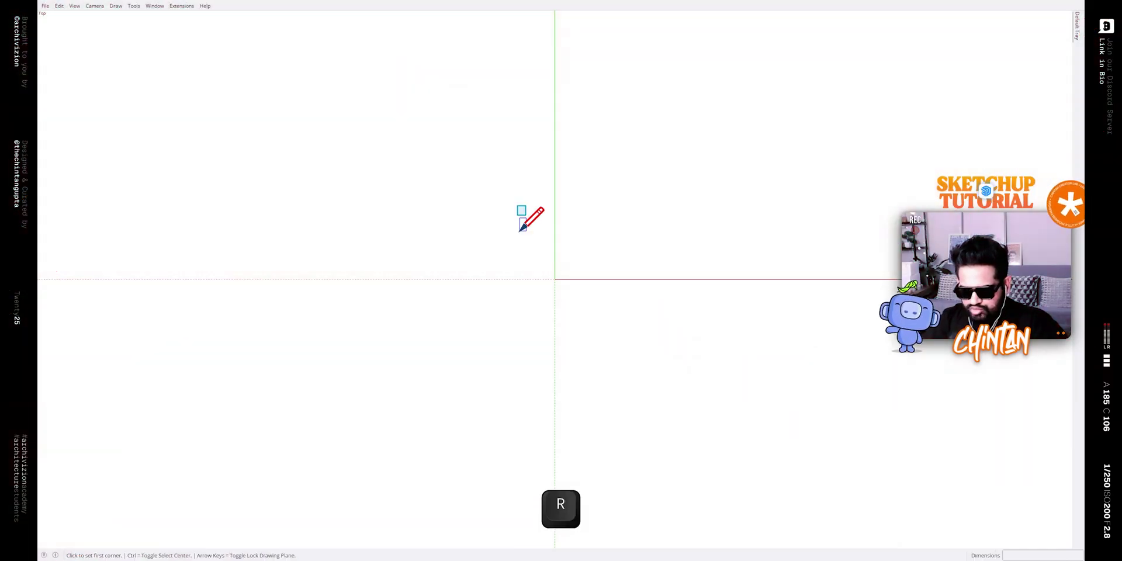
click(556, 279)
text(1)
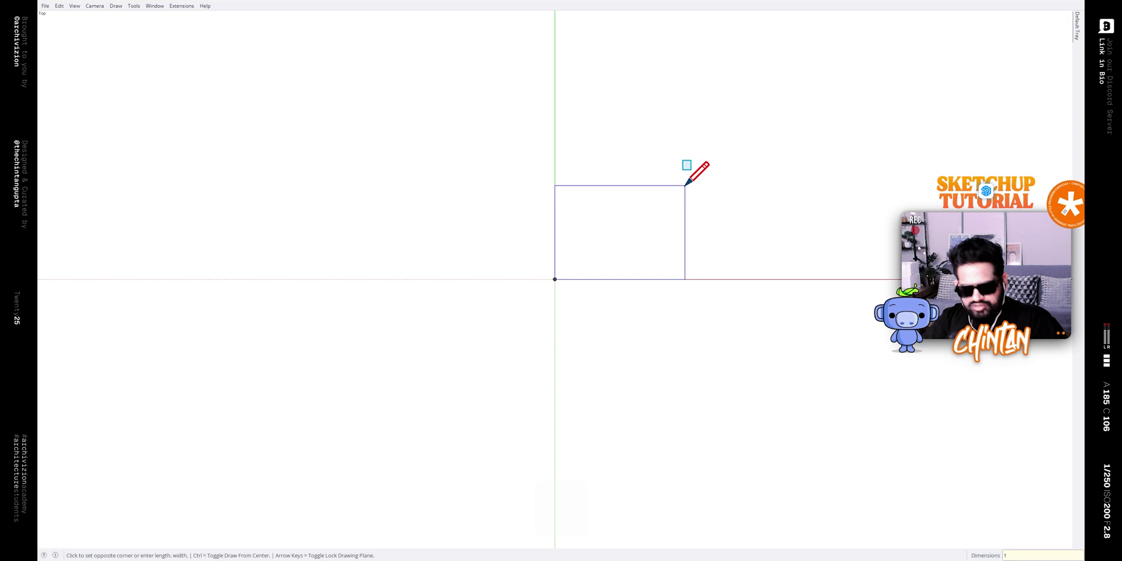
text(00,60)
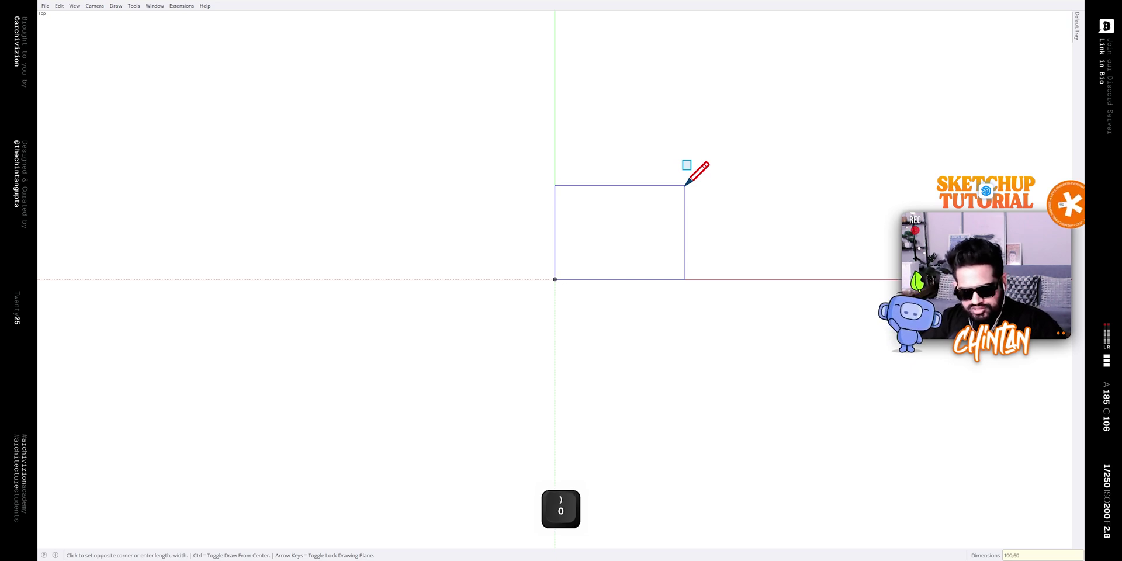
key(Return)
key(shift+z)
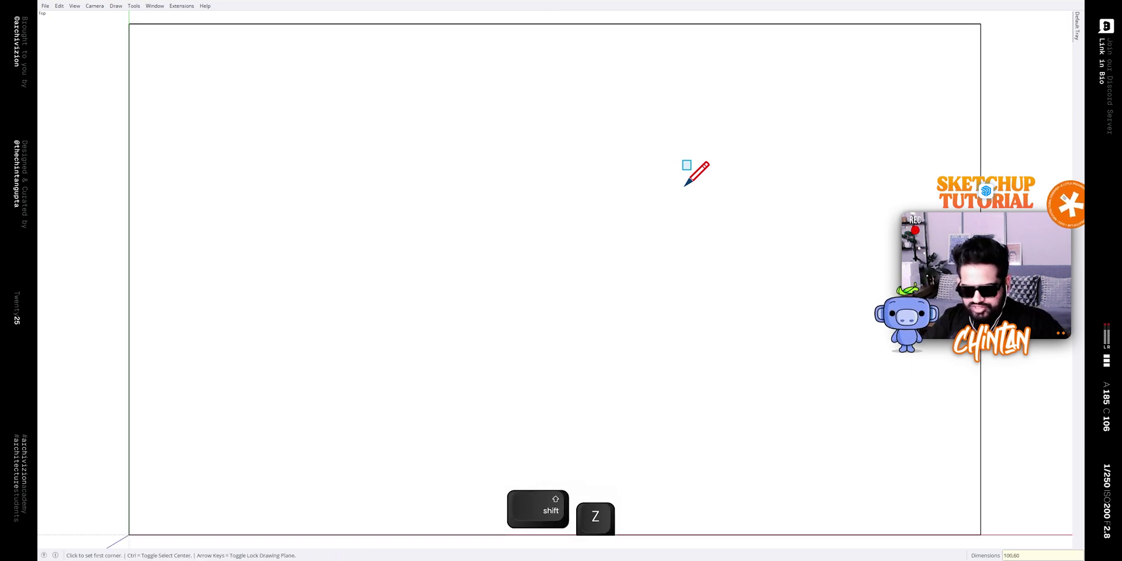
key(space)
Display the Artisan Subdivision toolbar
scroll(637, 228, down, 2)
middle_drag(629, 237, 702, 106)
middle_drag(586, 275, 605, 243)
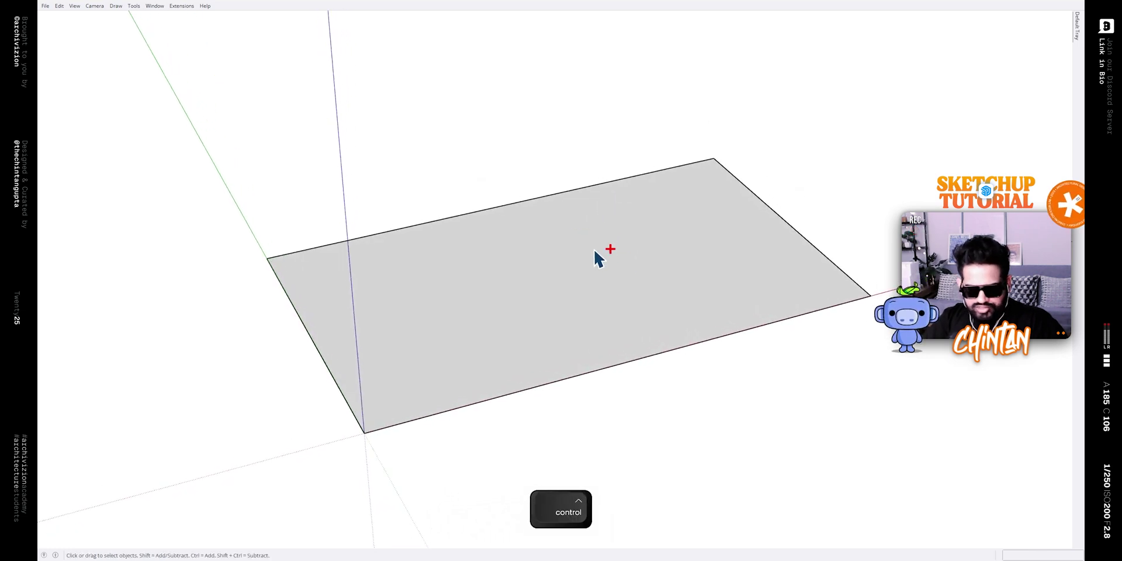
key(ctrl+grave)
key(r)
scroll(572, 283, down, 4)
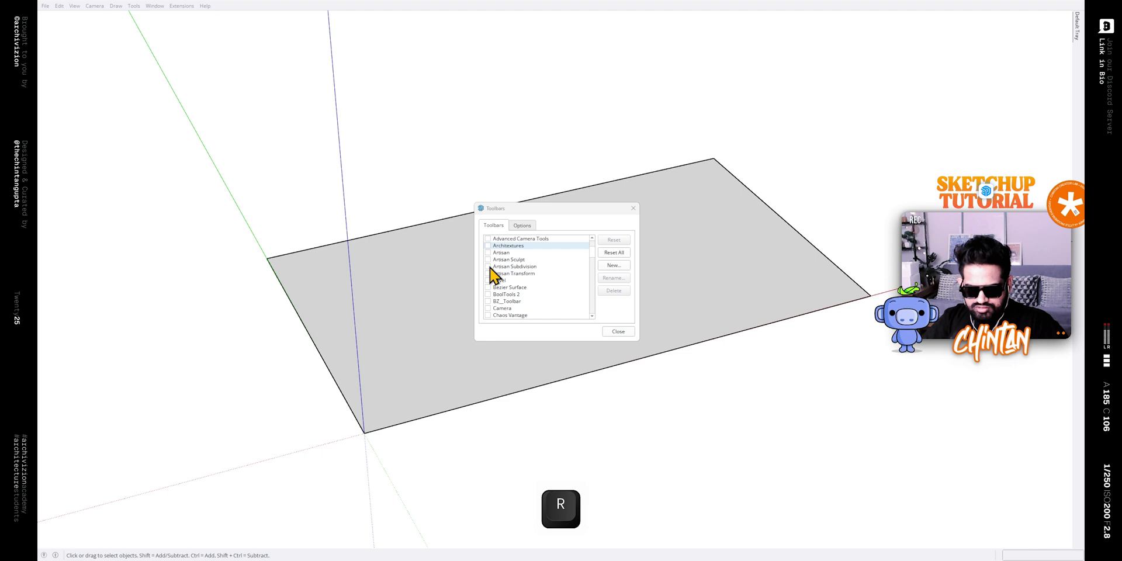
click(488, 267)
click(634, 208)
Subdivide the rectangle's face repeatedly into a fine grid with Artisan, without smoothing, and hide the Artisan Subdivision toolbar
click(619, 232)
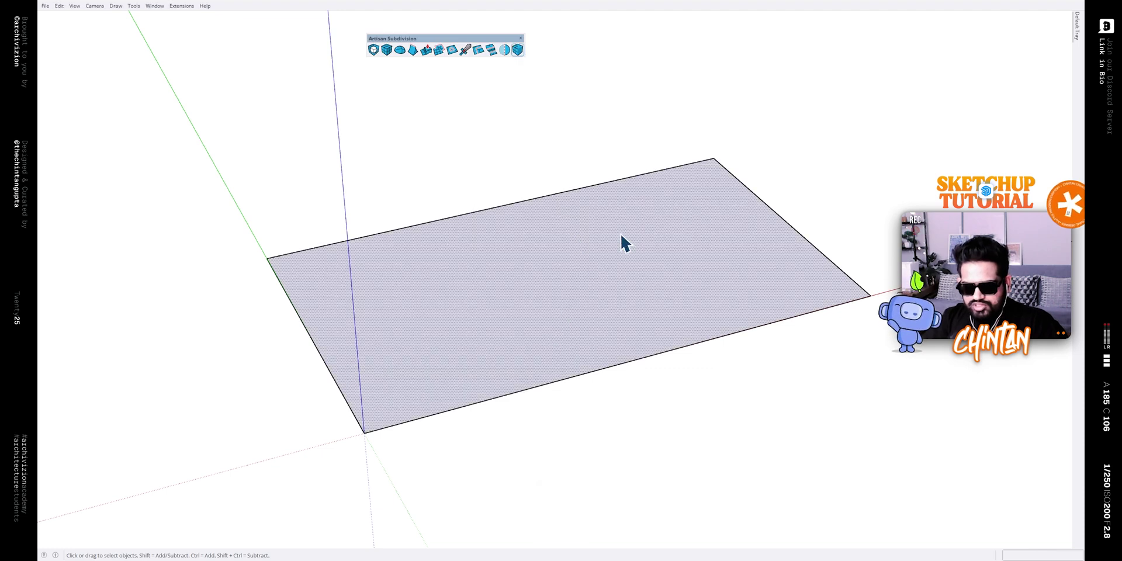
middle_drag(620, 233, 637, 207)
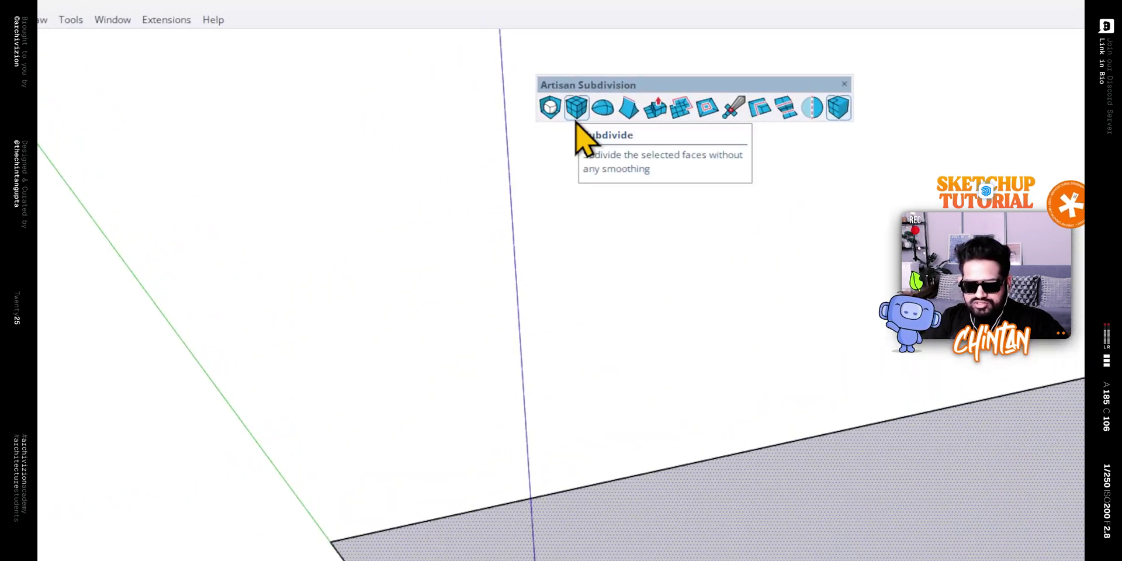
click(577, 118)
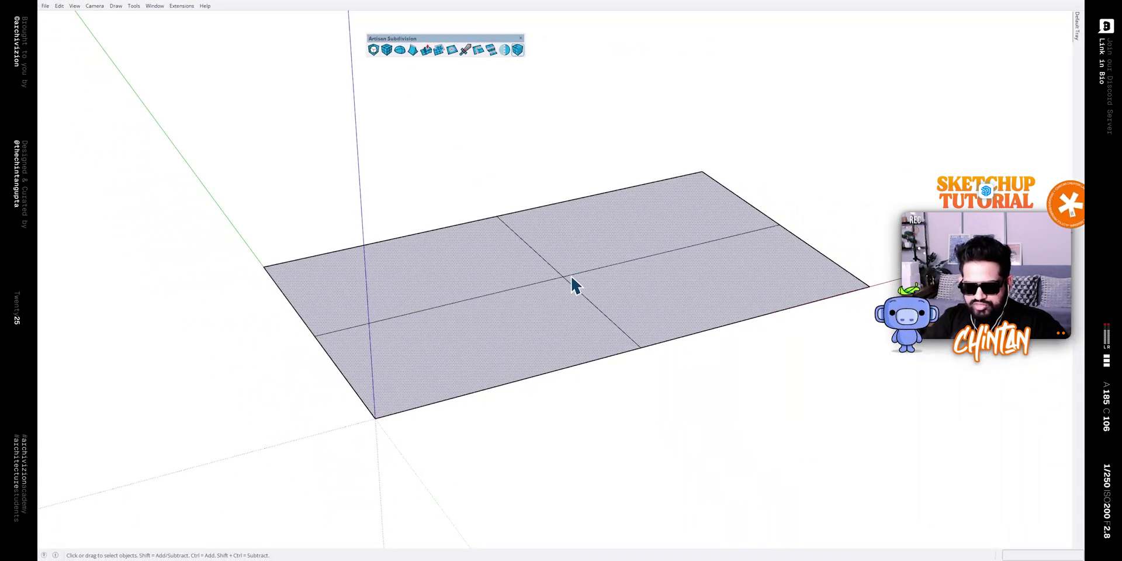
click(386, 53)
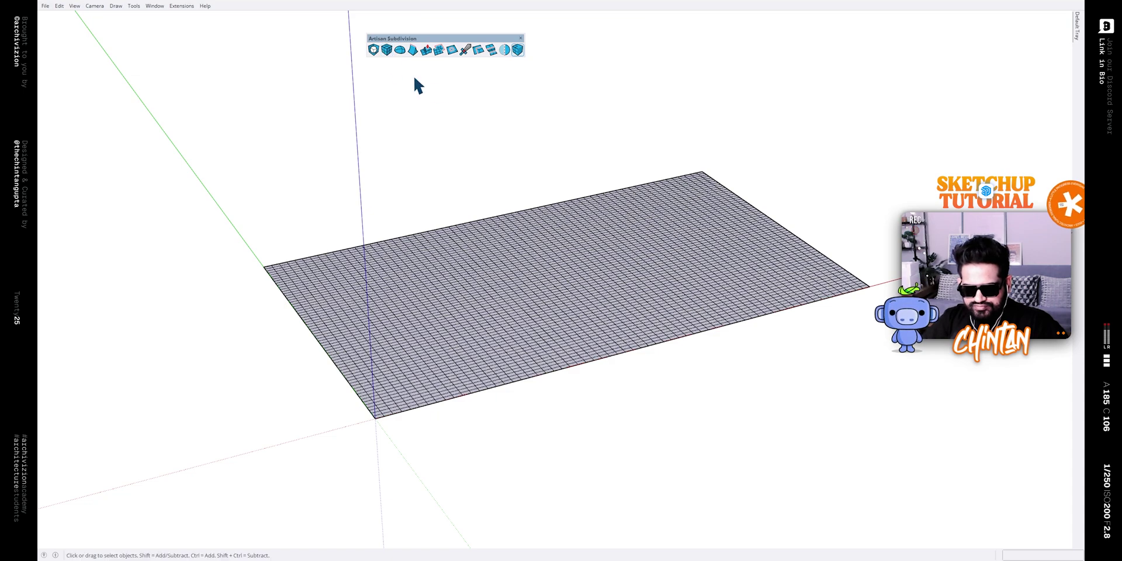
click(521, 39)
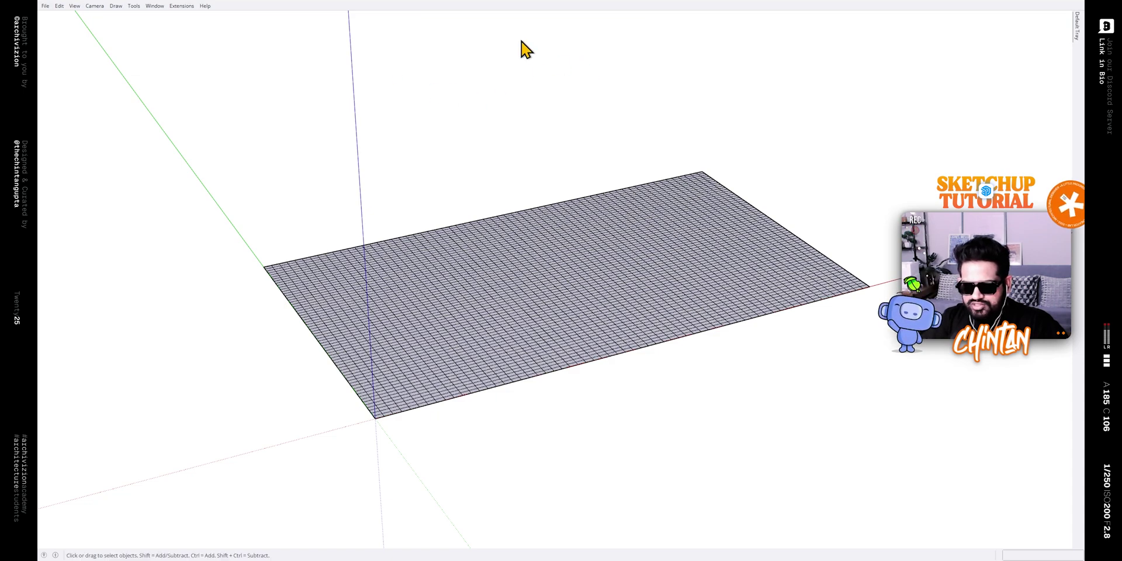
Deselect the subdivided grid and display the Sandbox toolbar
middle_drag(543, 111, 512, 111)
middle_drag(649, 195, 589, 333)
middle_drag(606, 202, 504, 170)
middle_drag(459, 367, 453, 362)
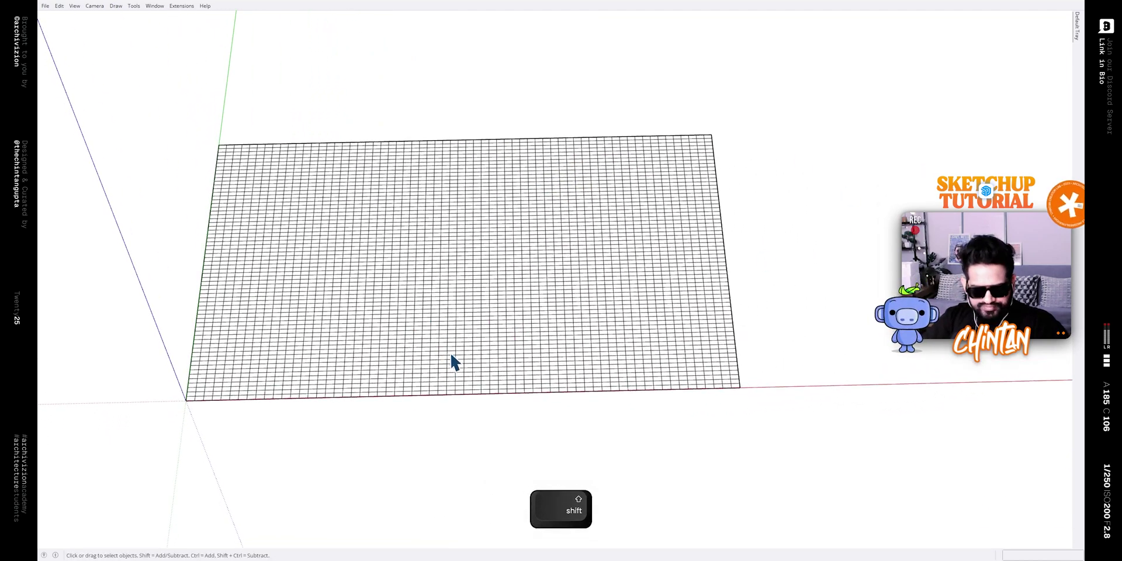
middle_drag(521, 369, 609, 353)
key(ctrl+grave)
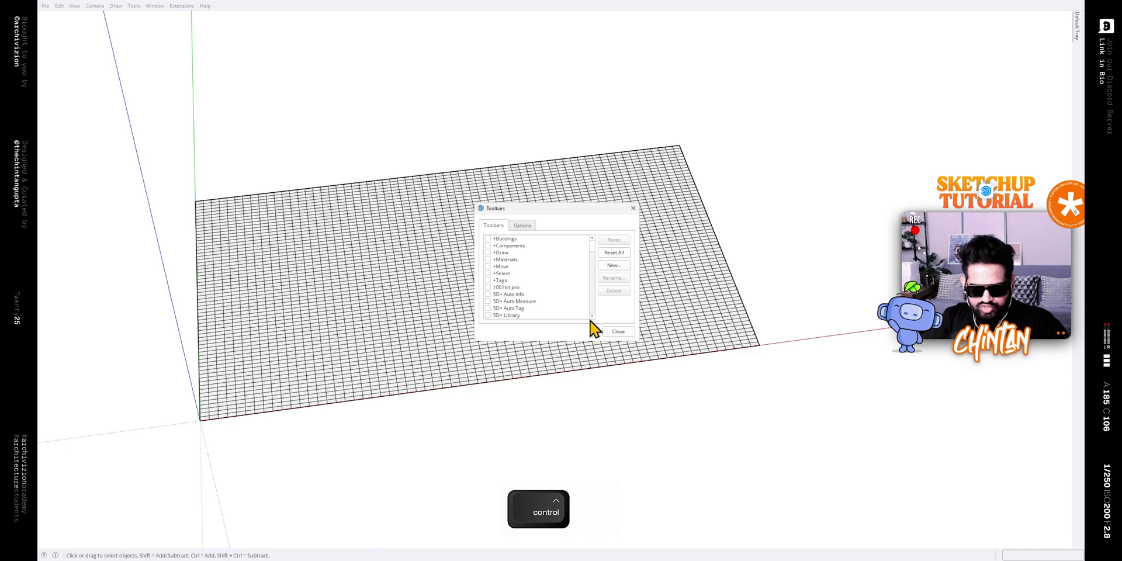
text(sa)
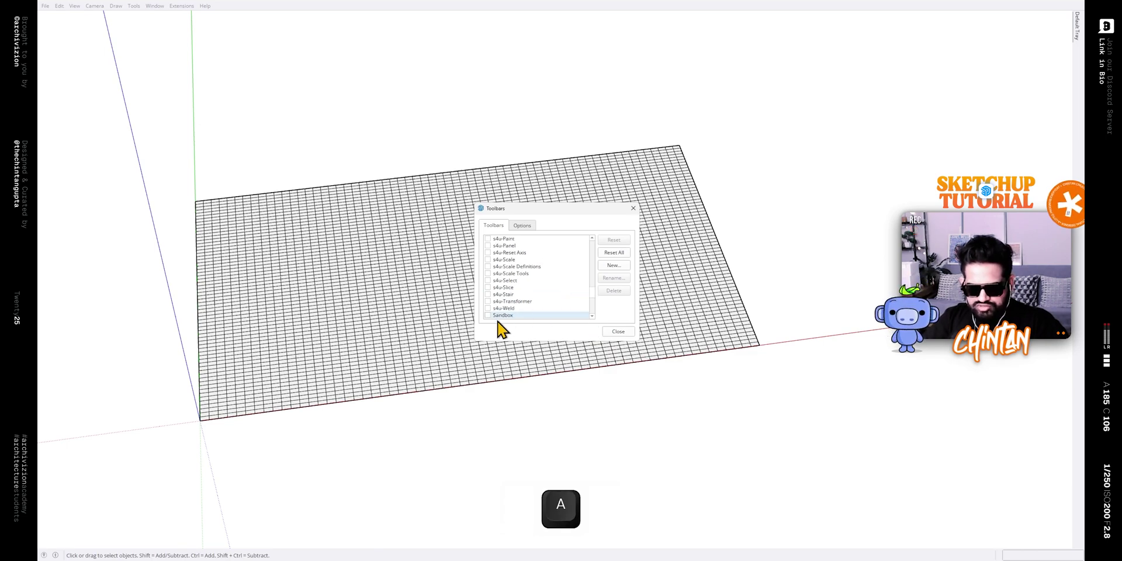
click(488, 315)
click(633, 208)
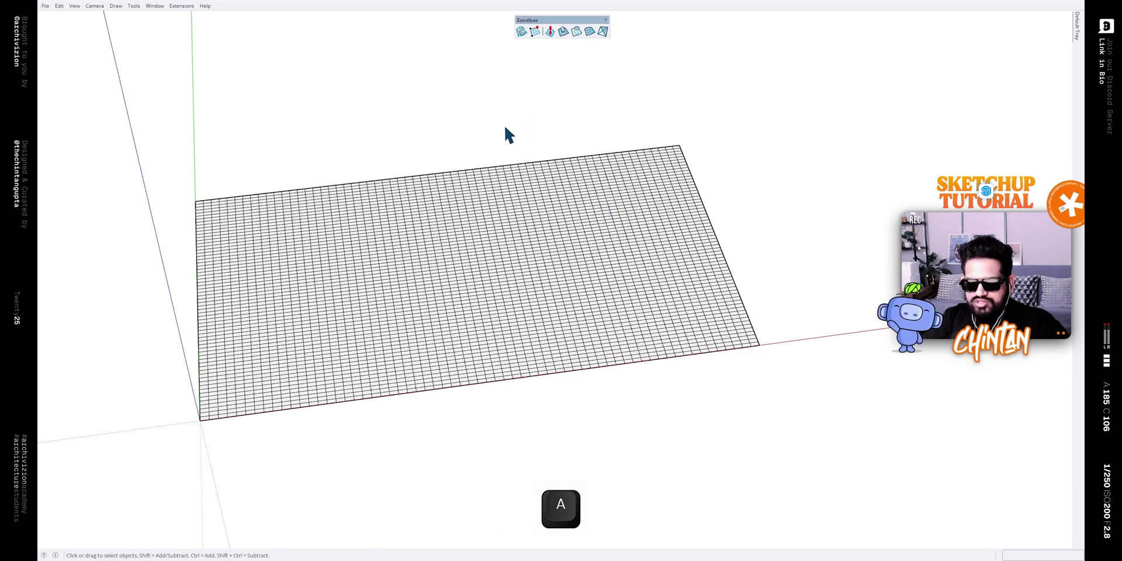
Try out Smoove with a 10 m radius, sinking two hollows mid-grid and raising two mounds along the red-axis edge
middle_drag(506, 130, 586, 131)
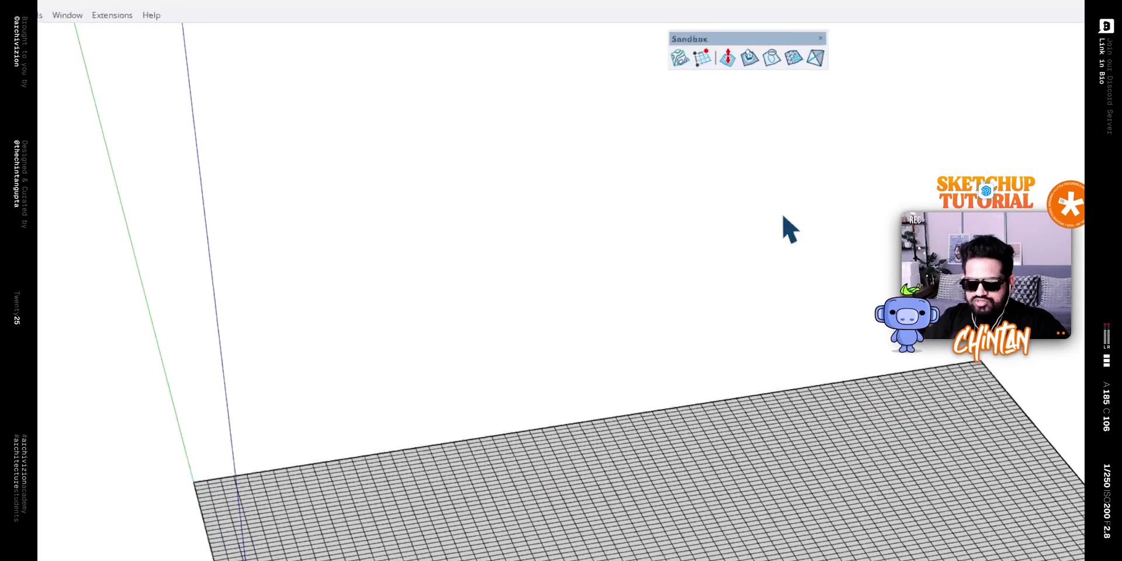
click(727, 61)
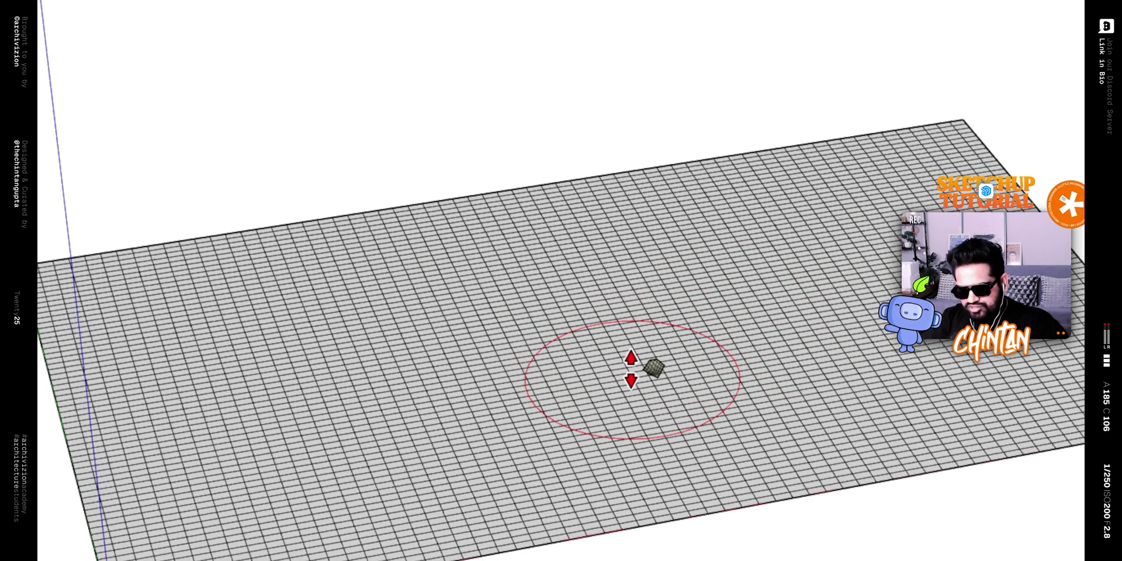
key(space)
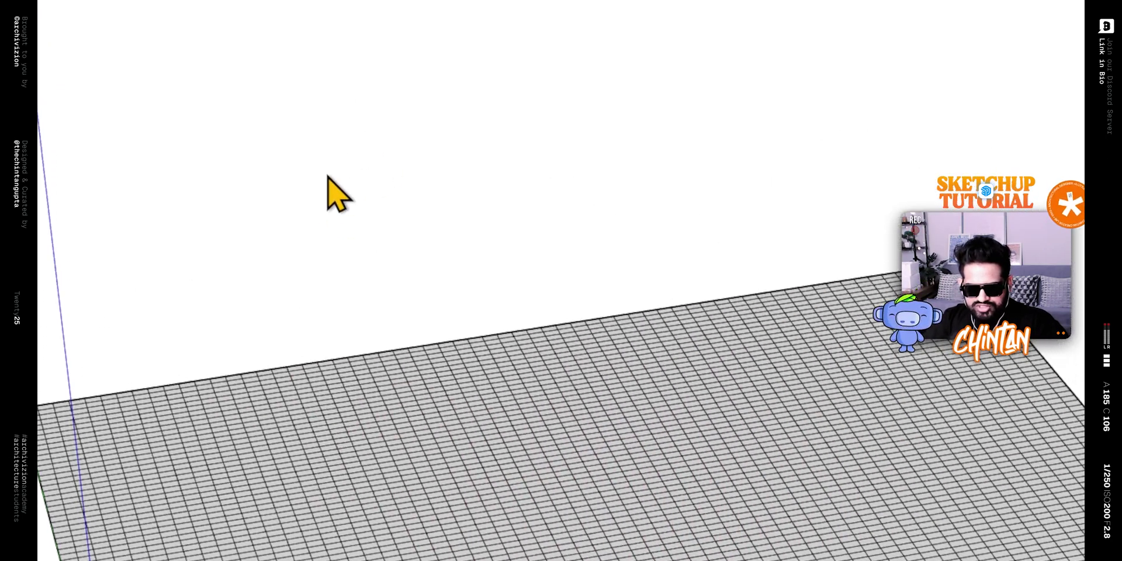
scroll(737, 521, down, 3)
scroll(714, 296, up, 5)
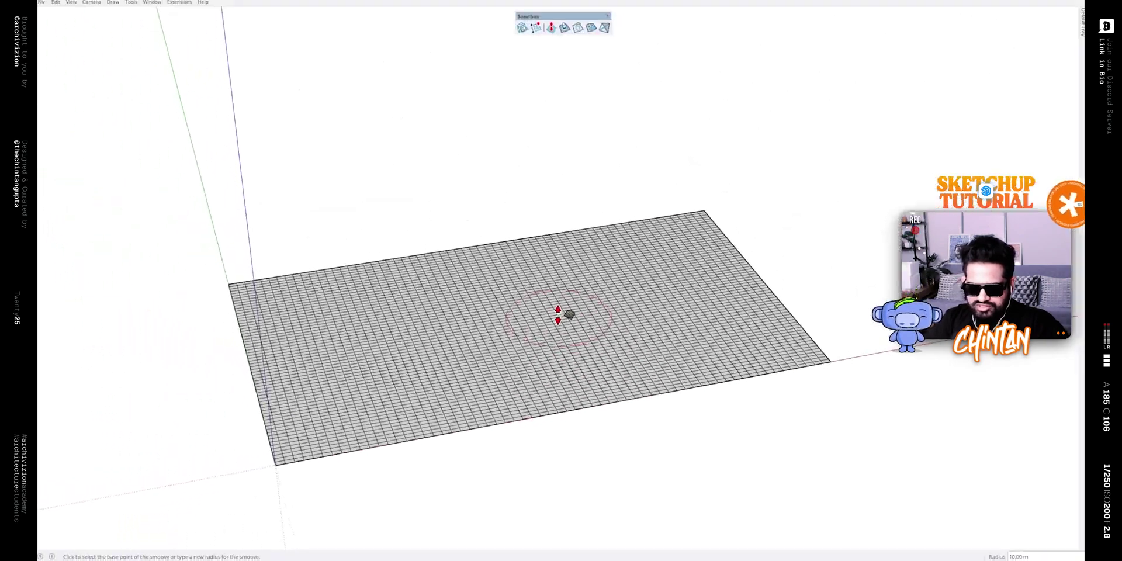
mouse_move(524, 348)
middle_down()
mouse_move(518, 316)
mouse_move(553, 298)
middle_up()
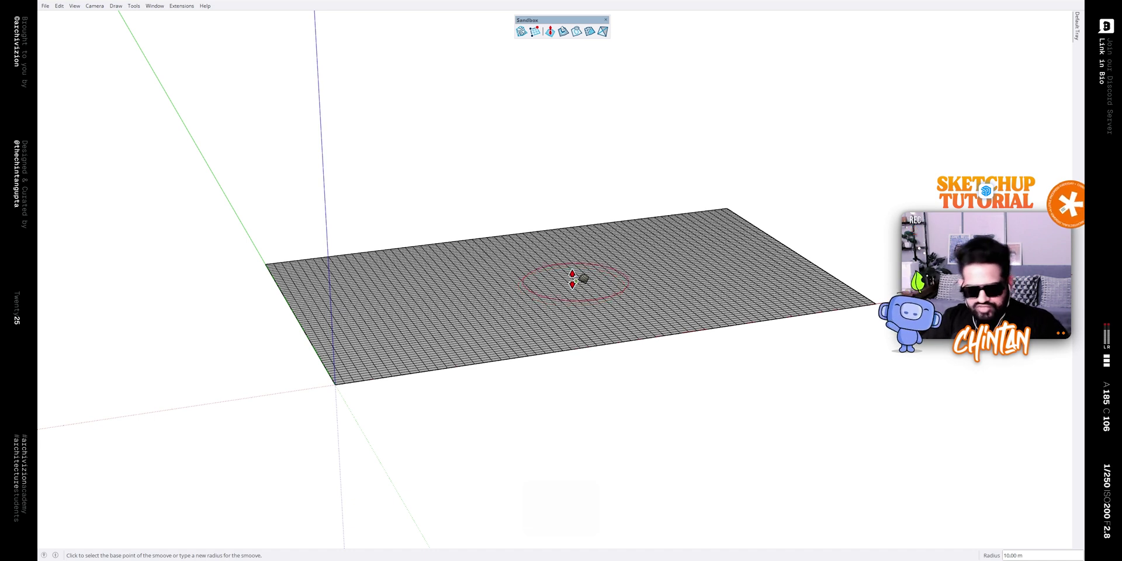
click(491, 309)
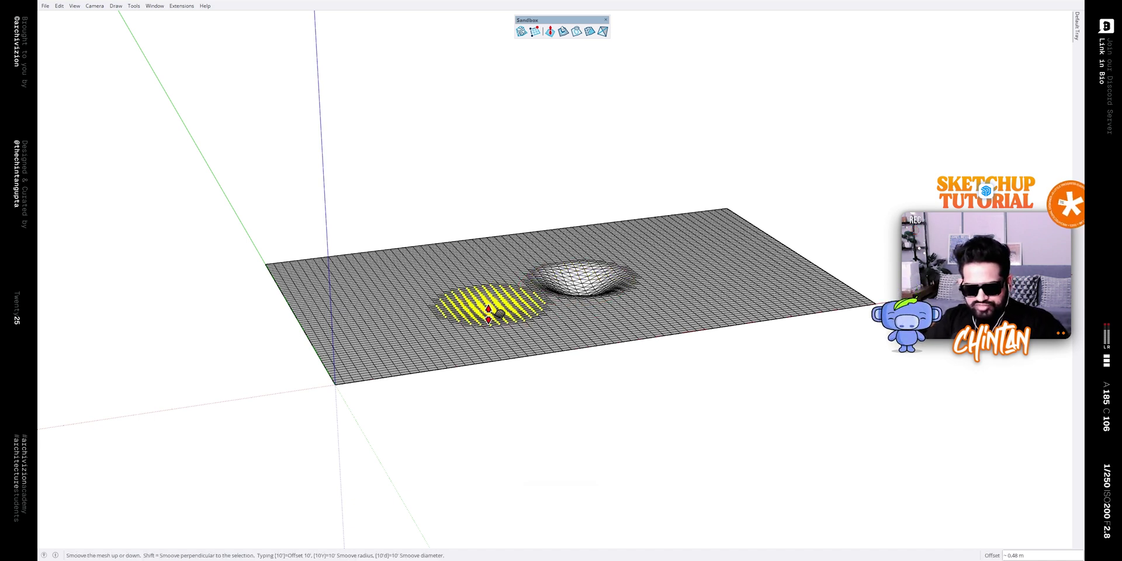
click(379, 352)
click(379, 326)
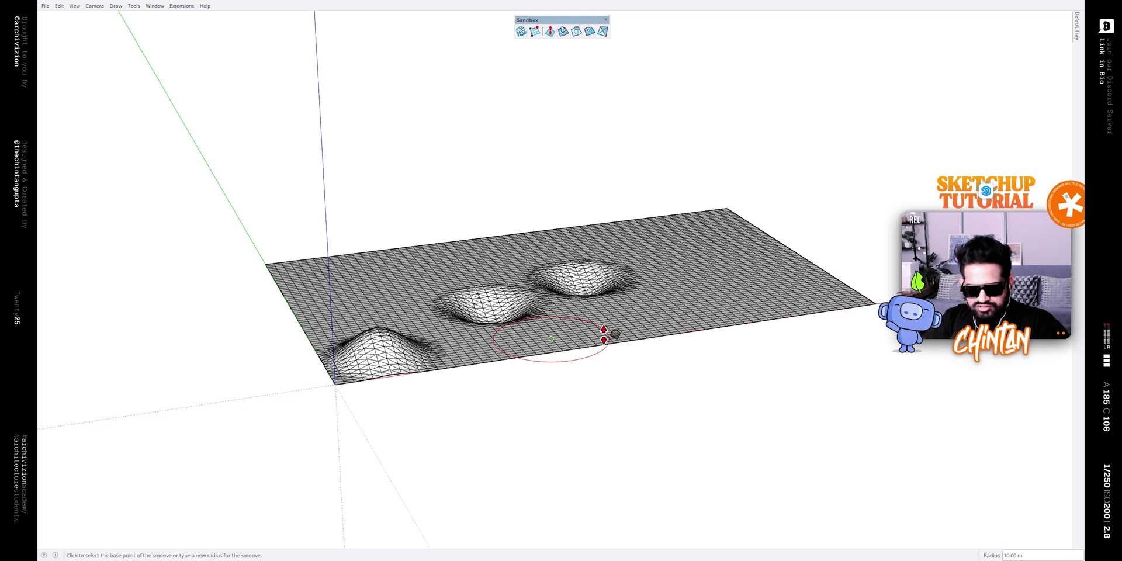
click(608, 336)
click(665, 301)
middle_drag(665, 301, 695, 315)
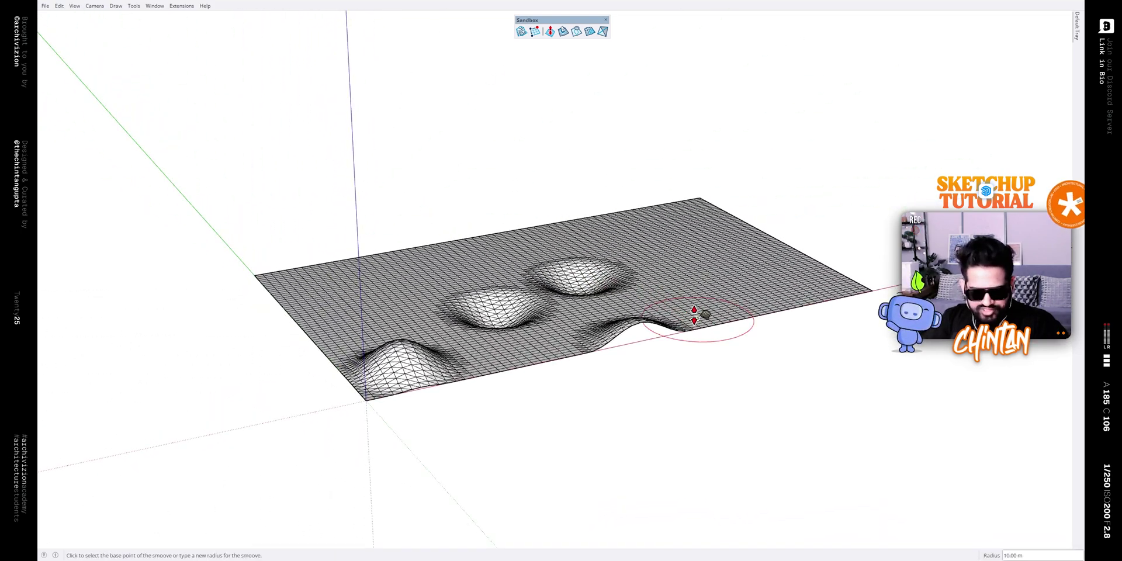
Undo the trial hollows and mounds on the grid
key(ctrl+z)
key(ctrl+z)
key(ctrl+z)
key(ctrl+z)
Sink a trial hollow near the red-axis edge with the 10 m Smoove, inspect it from a low angle and undo it
shift+middle_drag(672, 257, 656, 331)
click(599, 351)
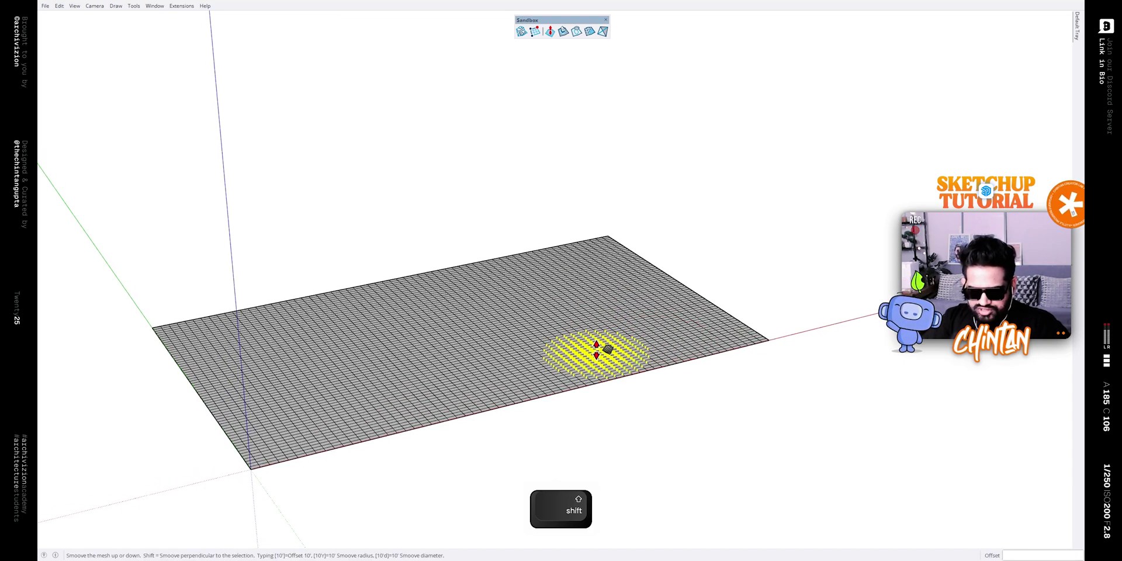
click(605, 381)
scroll(607, 379, up, 5)
middle_drag(607, 356, 576, 305)
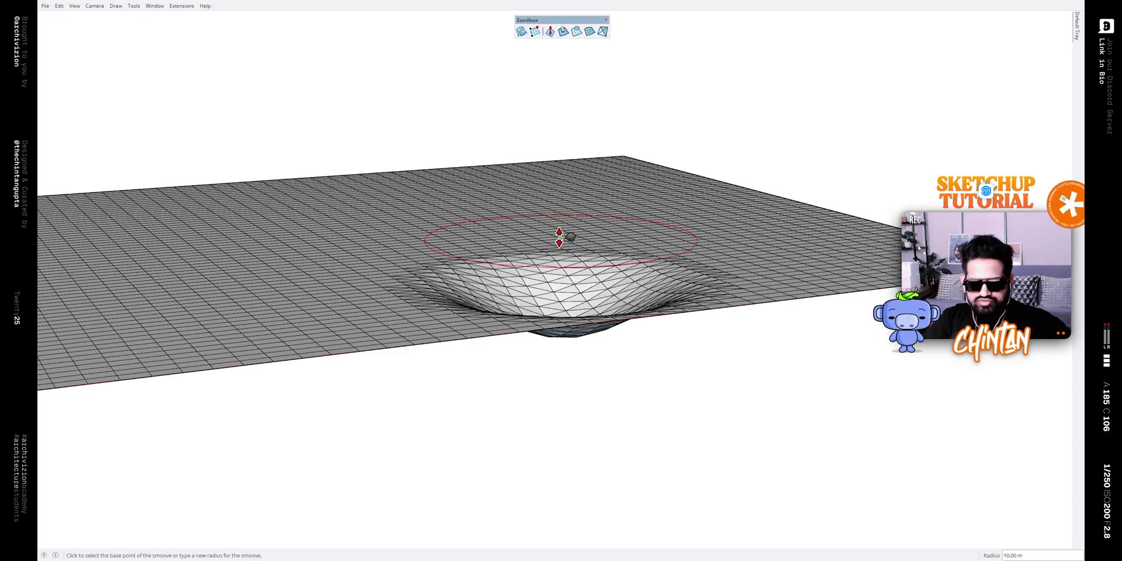
middle_drag(544, 244, 533, 303)
key(ctrl+z)
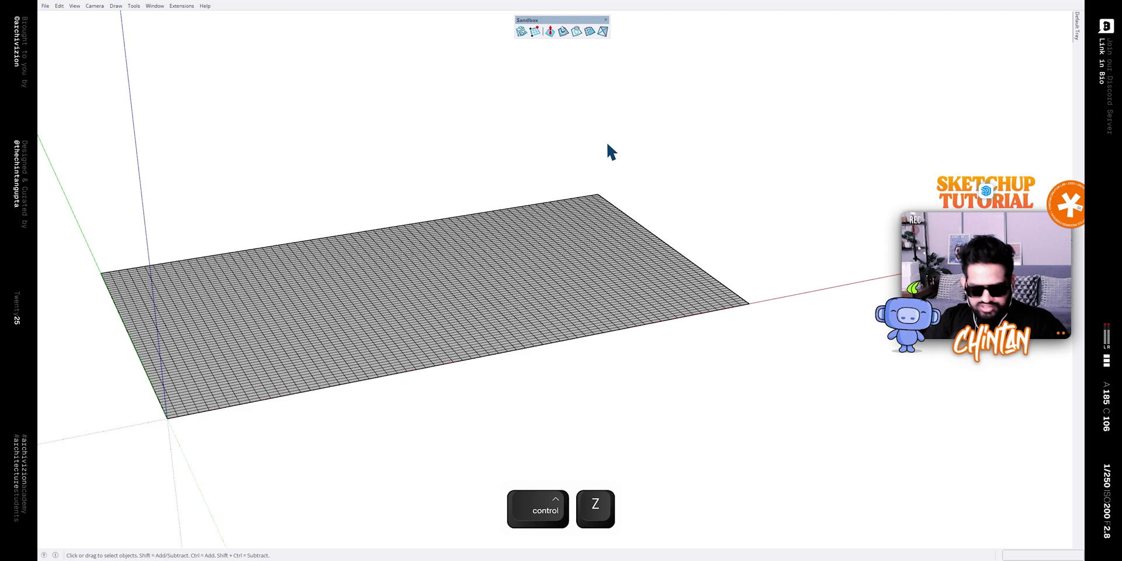
Set the Smoove radius to 30 m and raise the grid's far corner on the red axis by 5 m
click(552, 33)
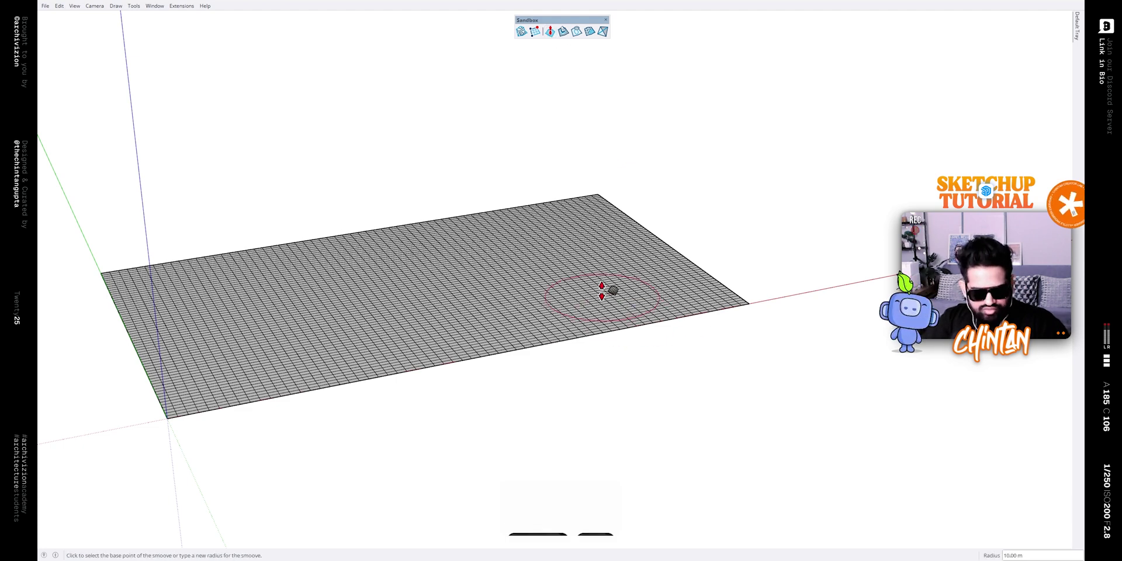
text(30)
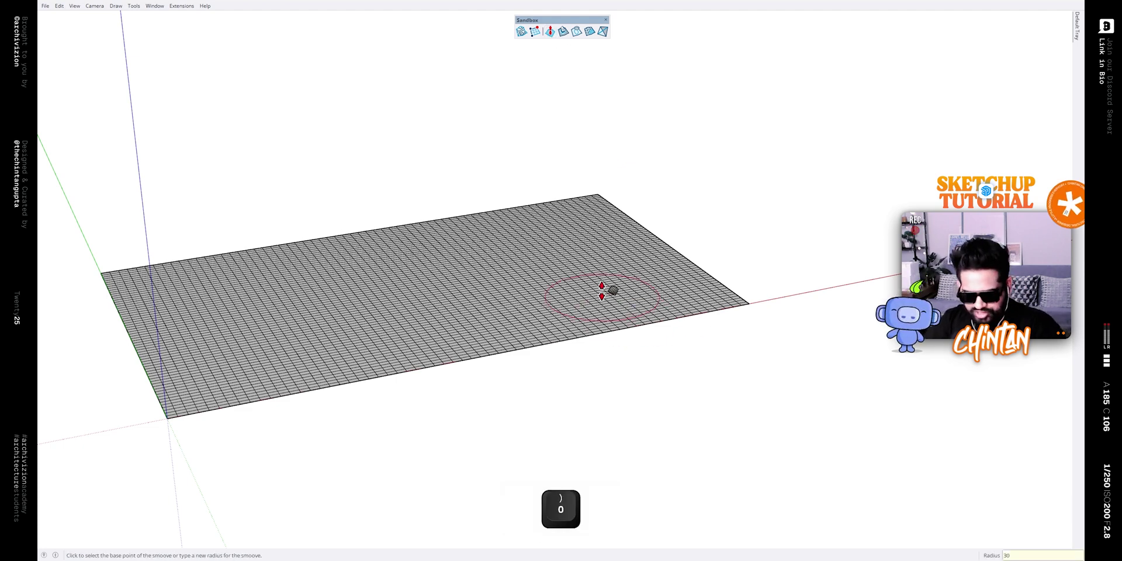
key(Return)
middle_drag(701, 309, 582, 327)
middle_drag(659, 296, 671, 308)
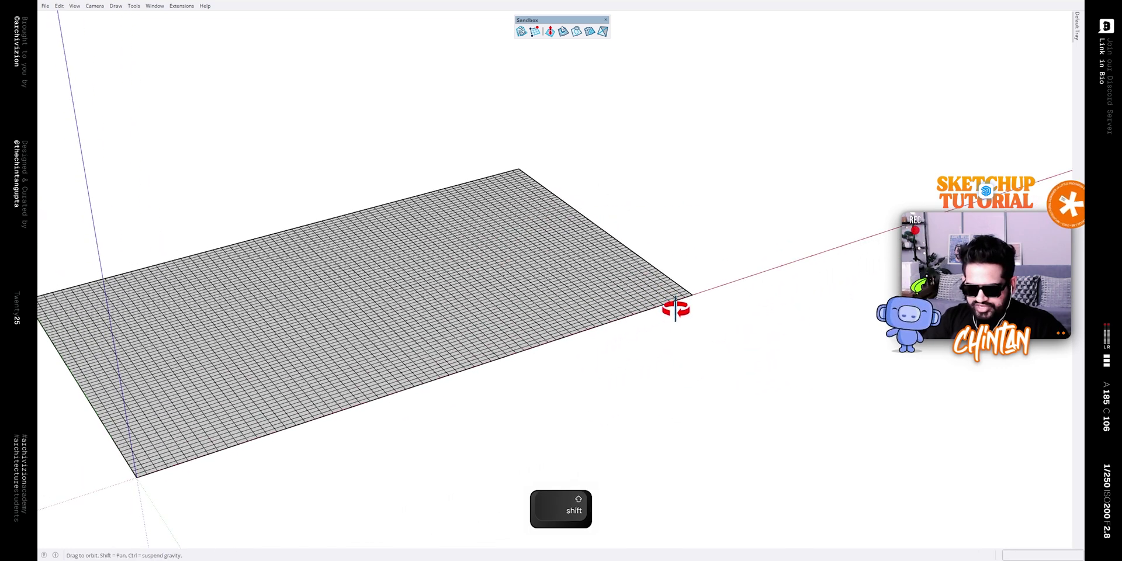
click(692, 294)
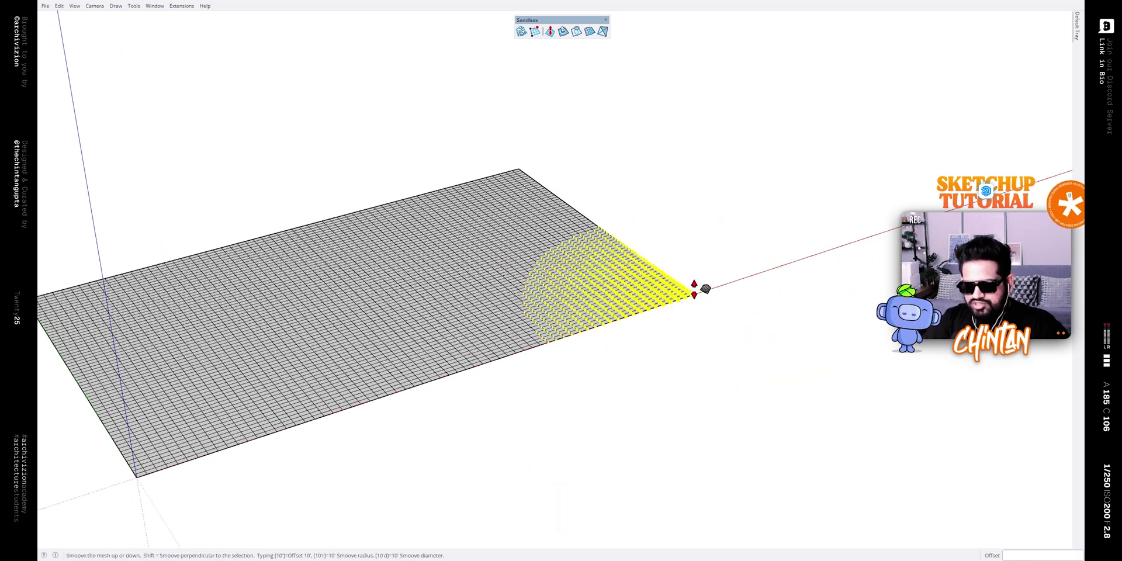
text(5)
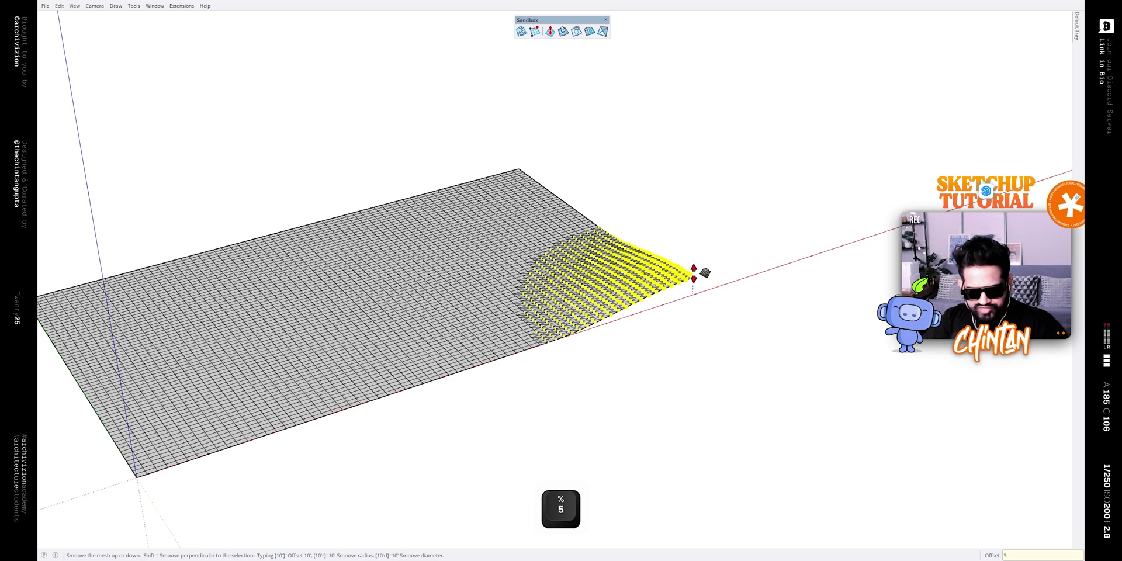
key(Return)
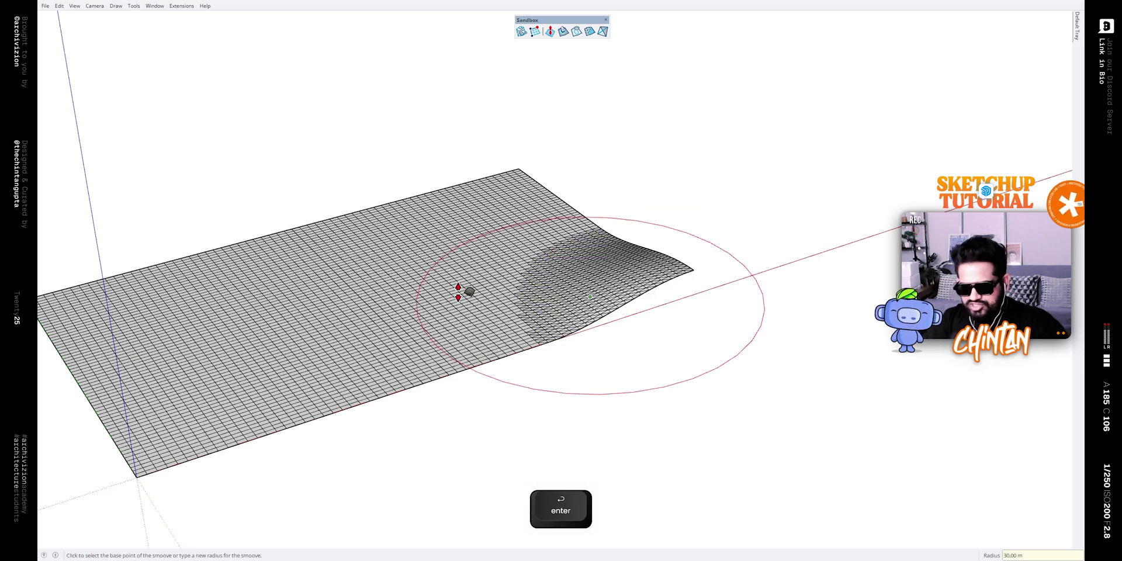
Raise the terrain near the middle of the red-axis edge by 5 m with the 30 m Smoove
middle_drag(461, 291, 507, 283)
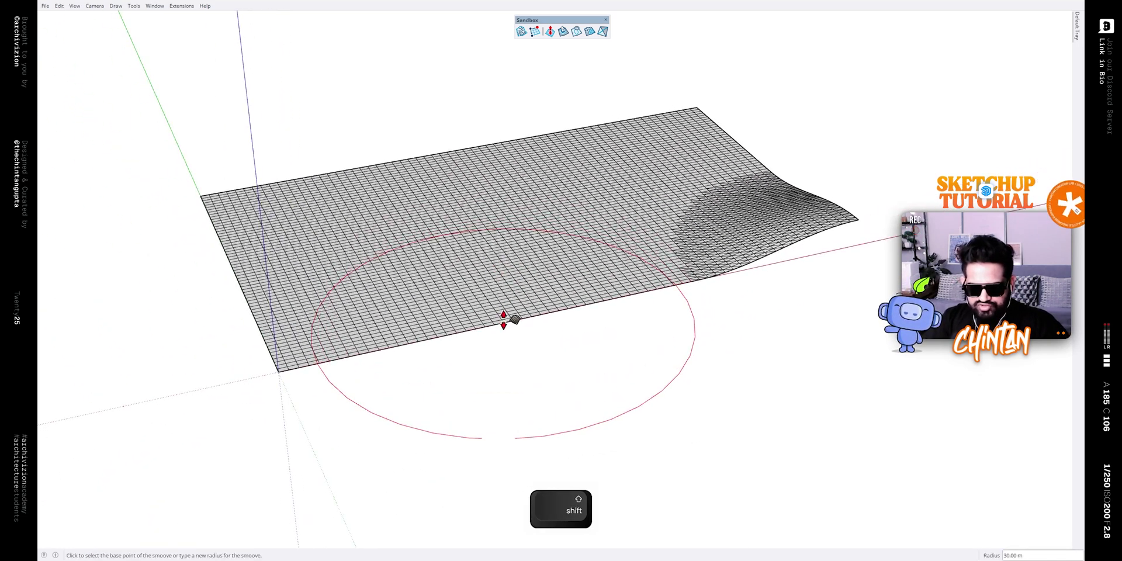
click(505, 319)
text(5)
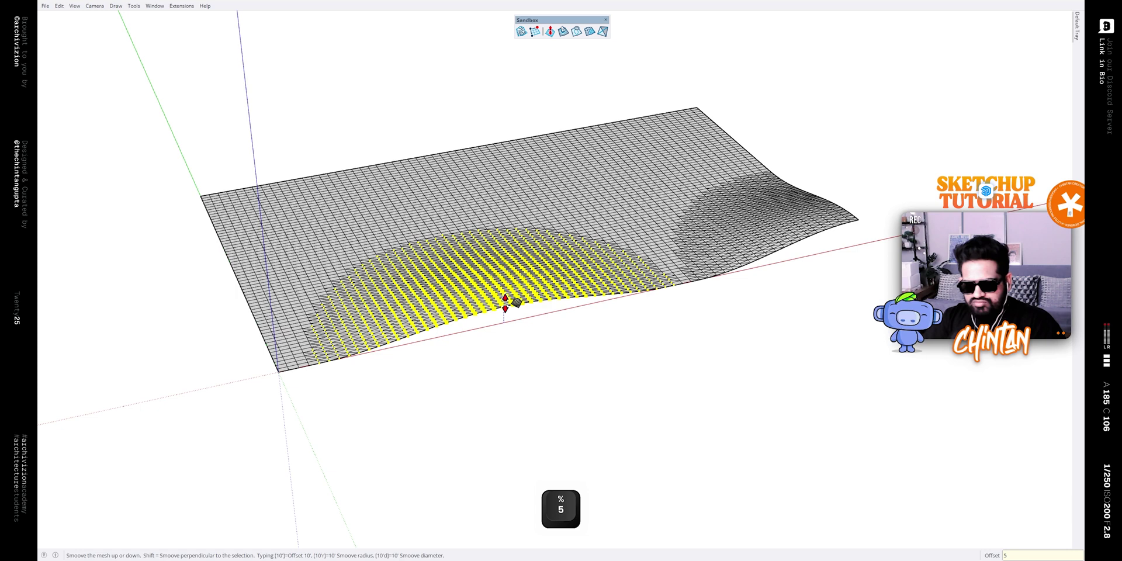
key(Return)
Raise the corner opposite the origin by 5 m and lift the middle of the far long edge with the 30 m Smoove
click(699, 97)
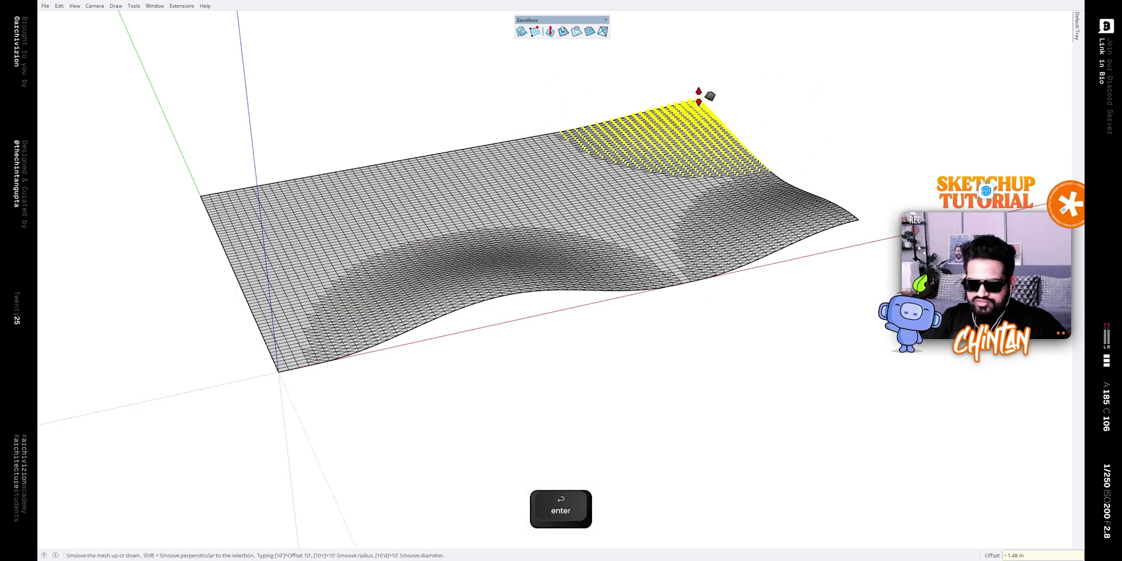
text(5)
key(Return)
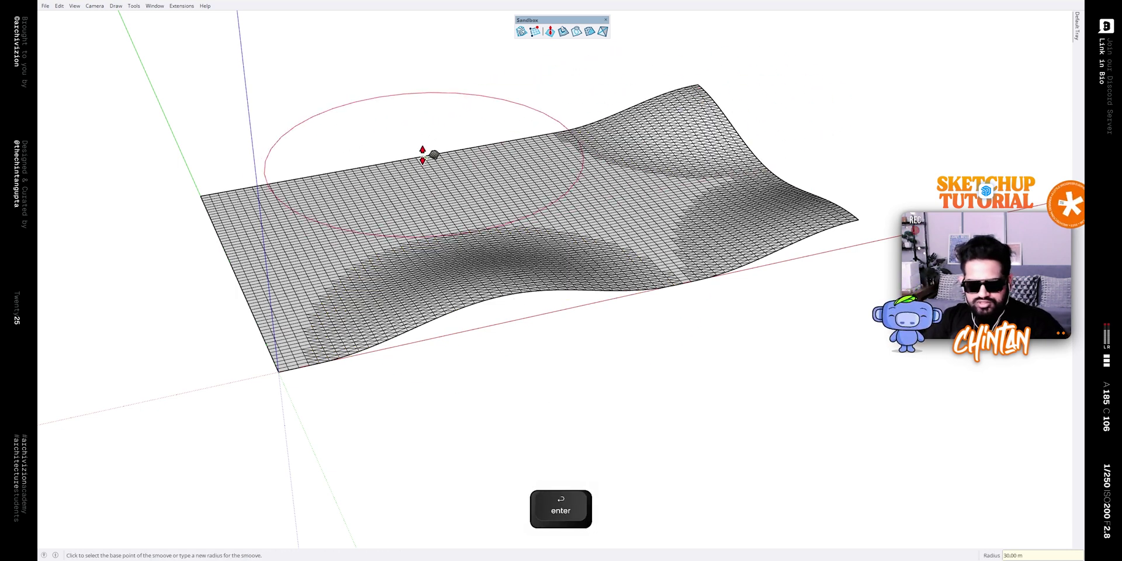
click(422, 155)
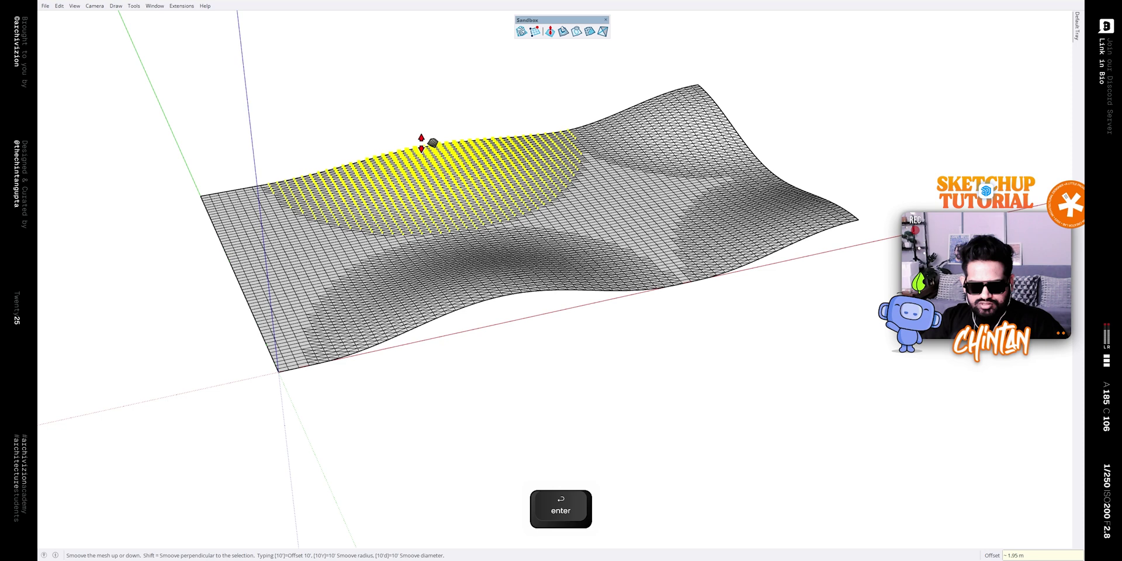
key(Return)
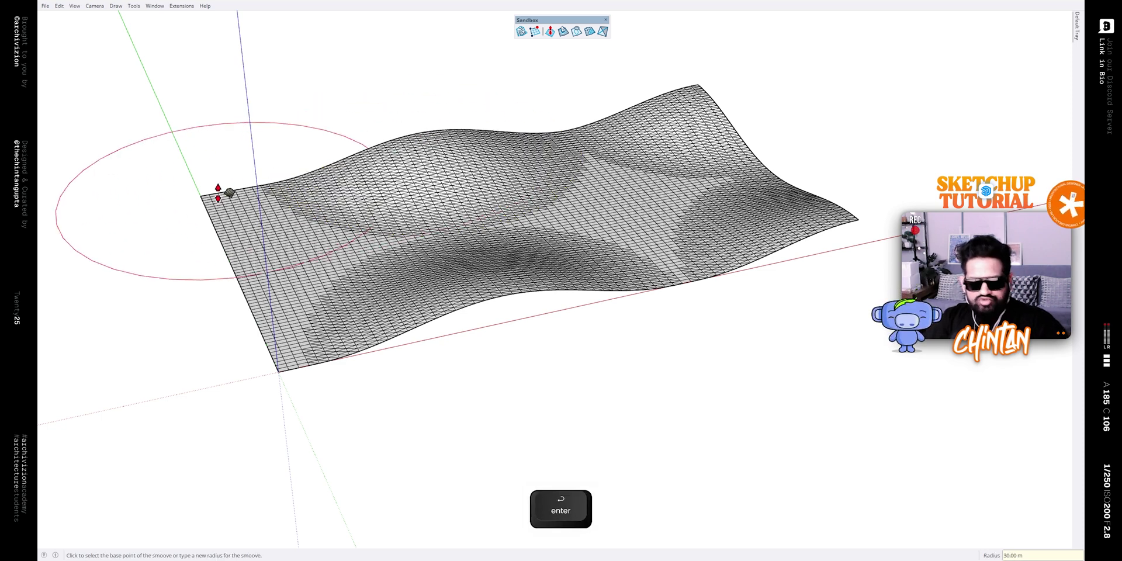
Raise the terrain by 5 m at the far corner on the green axis and beside the origin corner
click(199, 194)
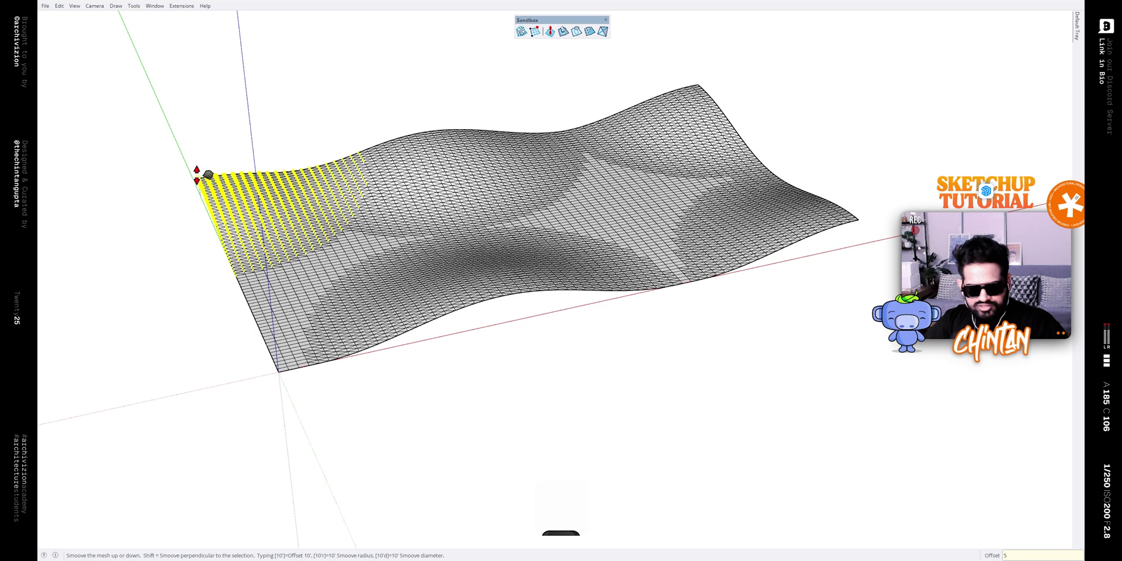
key(Return)
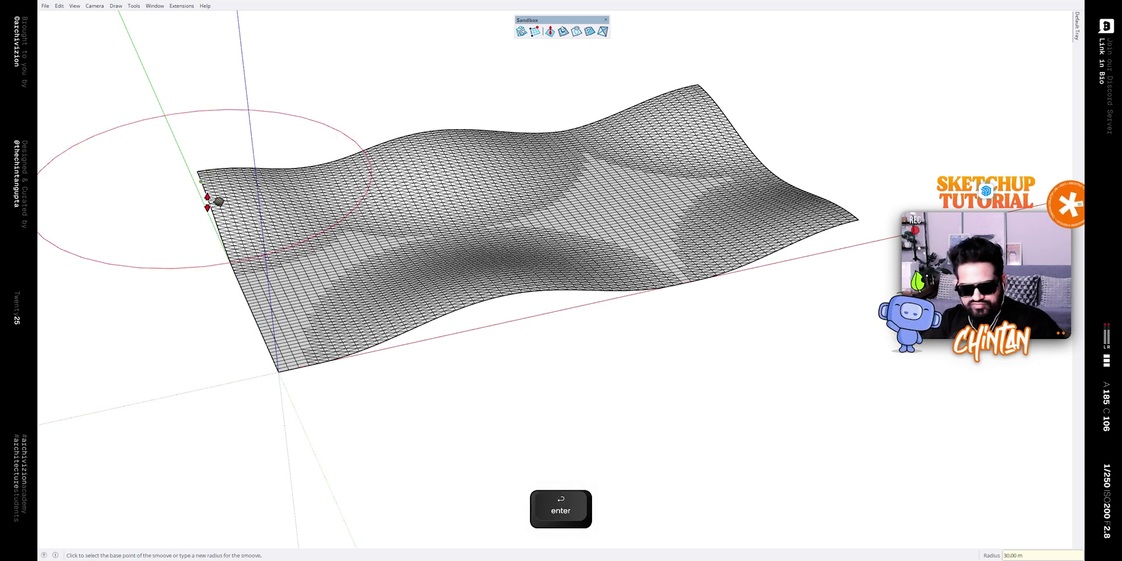
click(272, 338)
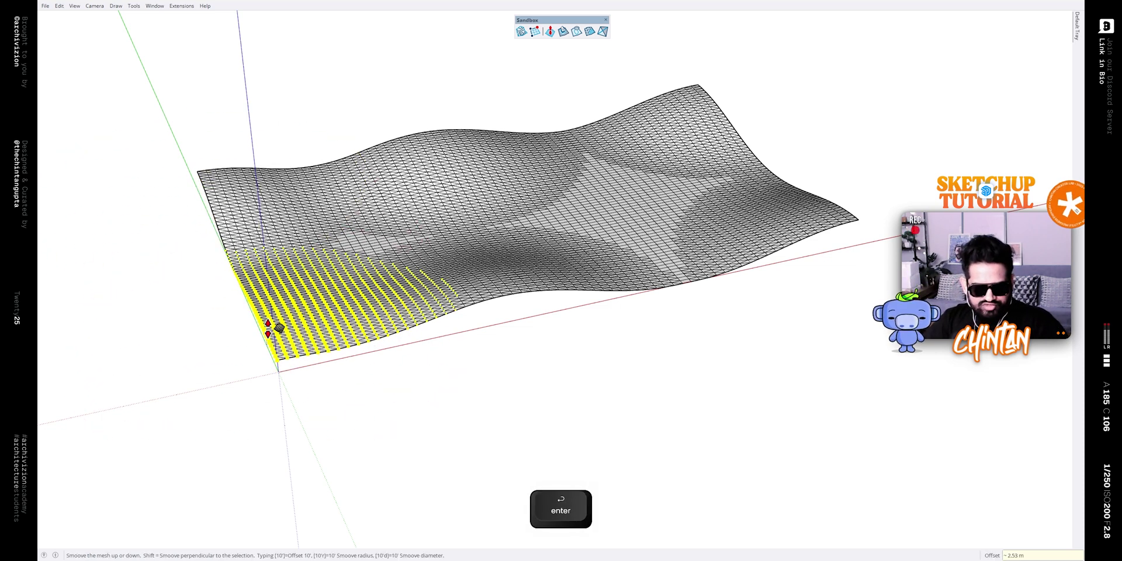
text(5)
key(Return)
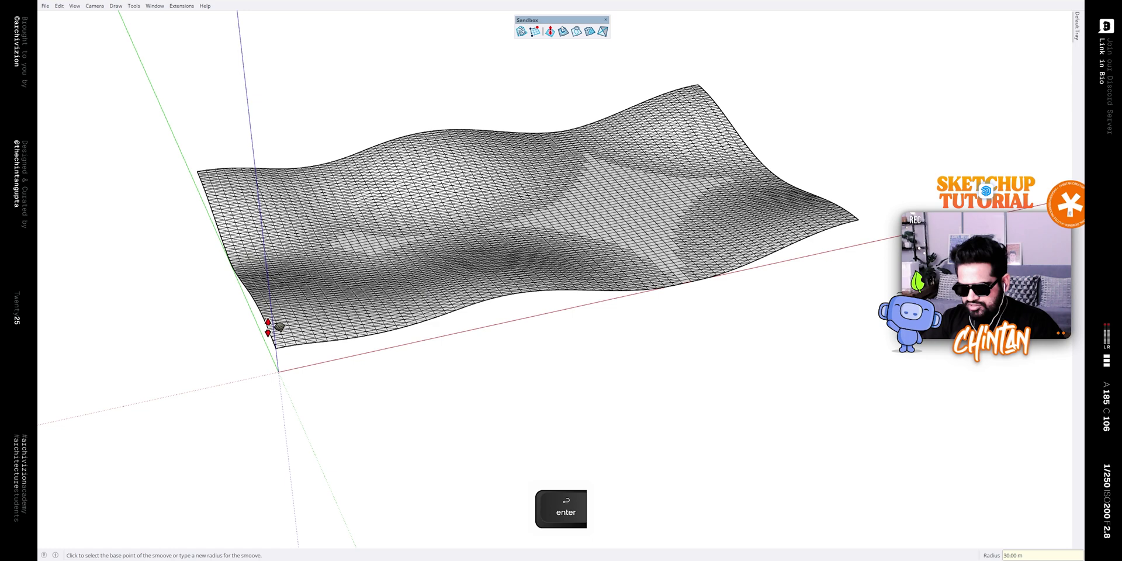
Set the Smoove radius to 15 m and raise a mound at the middle of the far short edge
middle_drag(566, 211, 631, 226)
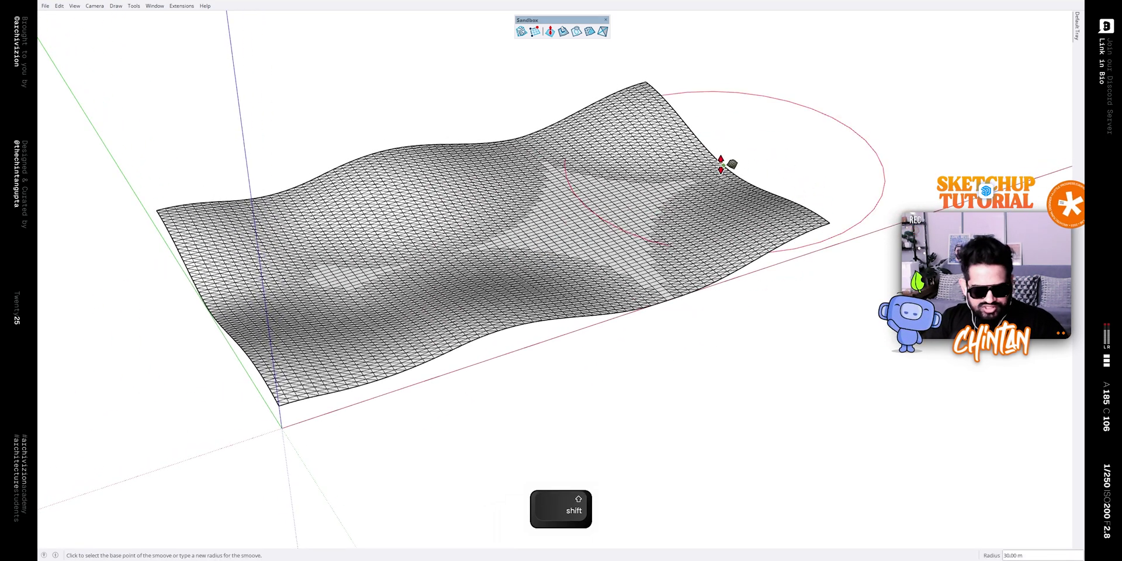
text(15)
key(Return)
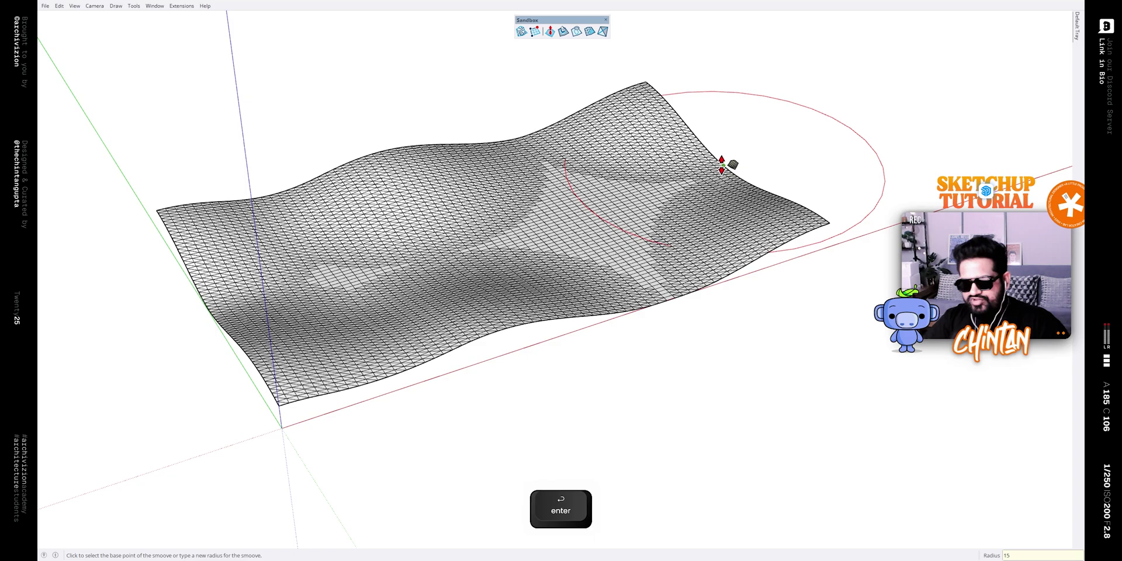
click(725, 167)
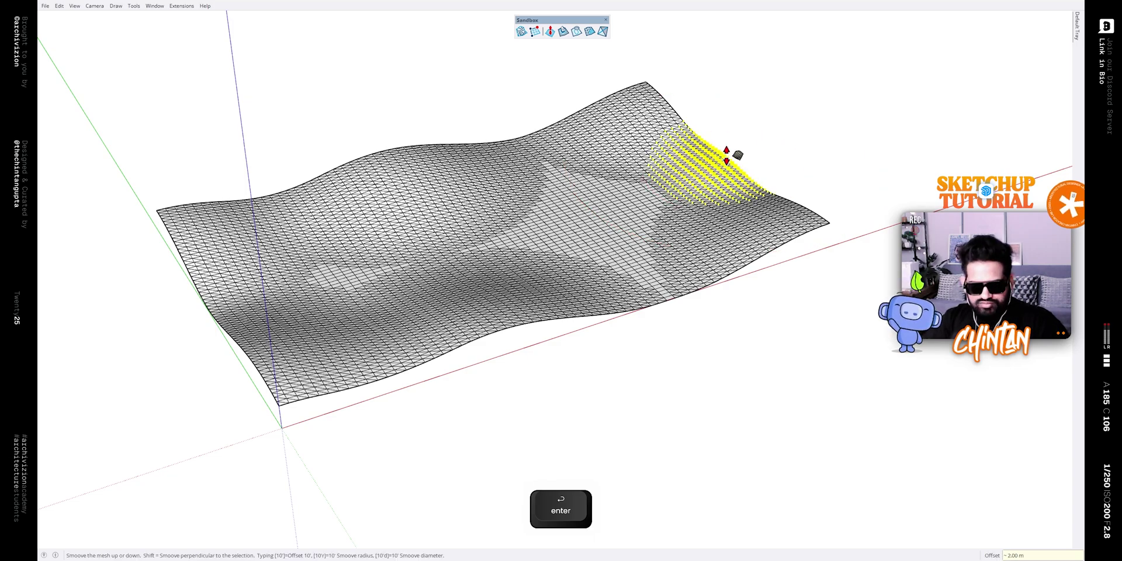
key(space)
Select the entire terrain mesh and make it a group
middle_drag(817, 138, 576, 280)
scroll(594, 275, down, 2)
drag(220, 95, 822, 422)
middle_drag(822, 422, 677, 349)
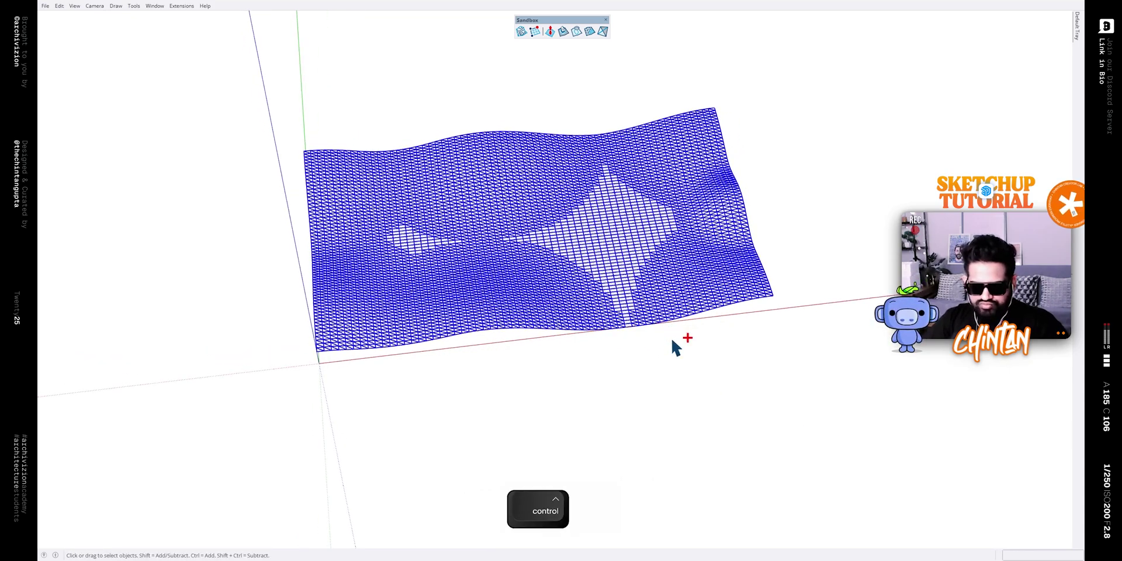
key(ctrl+g)
Open the terrain group and select the two edges one grid cell in from the origin corner
scroll(294, 299, up, 5)
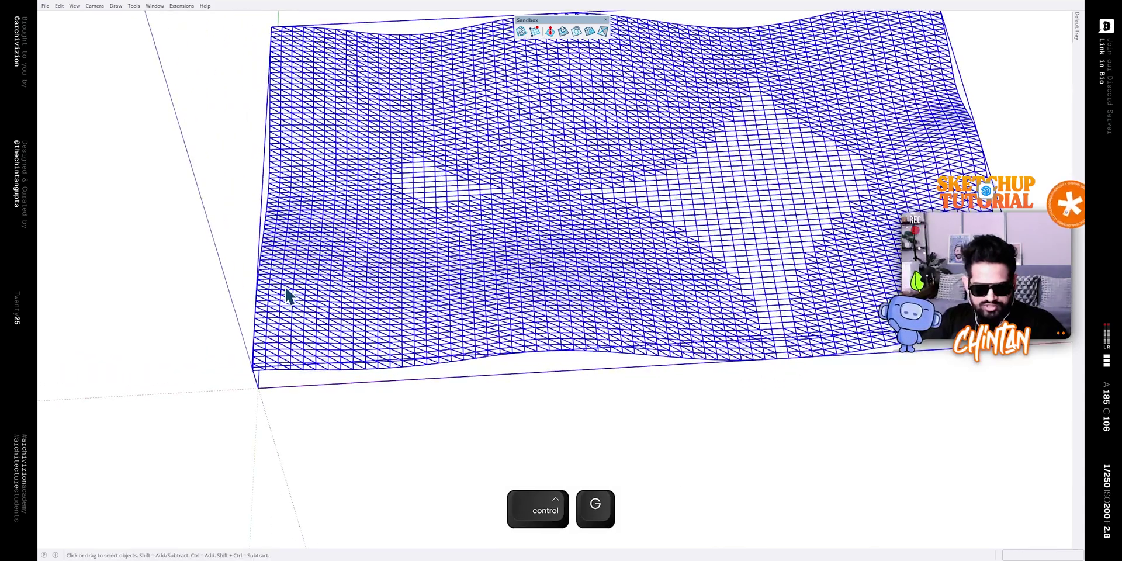
double_click(286, 296)
scroll(272, 328, up, 8)
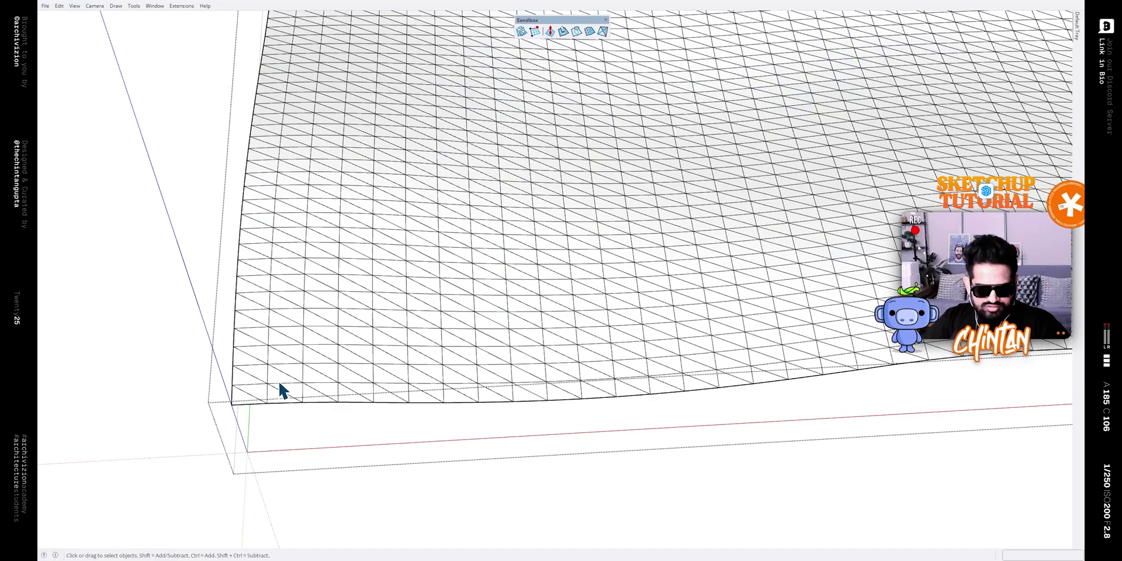
ctrl+click(280, 383)
ctrl+click(268, 375)
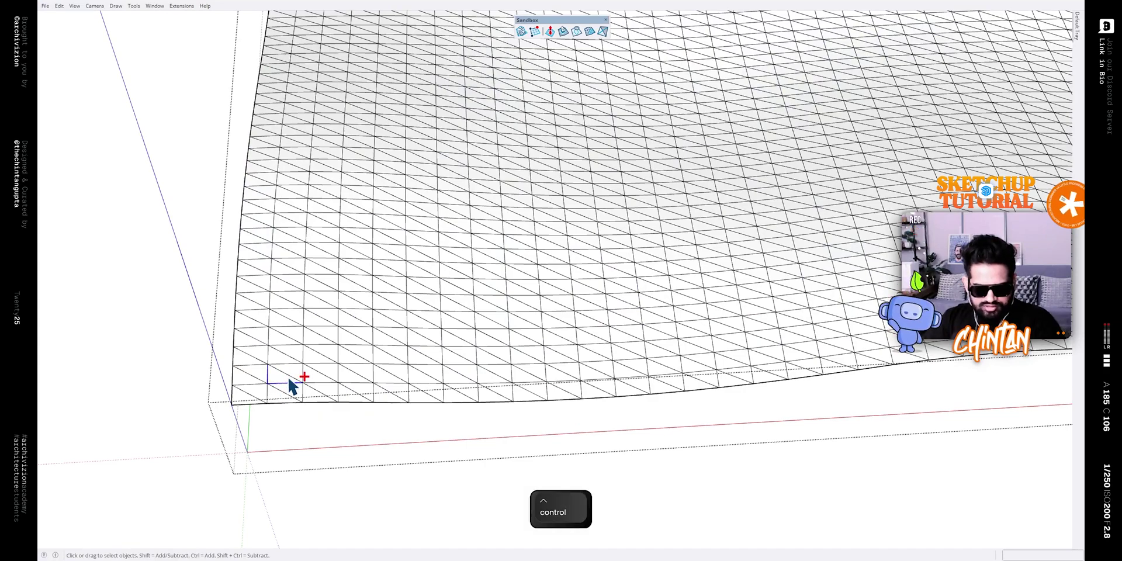
key(ctrl+l)
Add the edge lines one cell in from the red-axis and green-axis sides to the selection
scroll(295, 377, down, 6)
middle_drag(403, 281, 735, 110)
scroll(682, 230, up, 5)
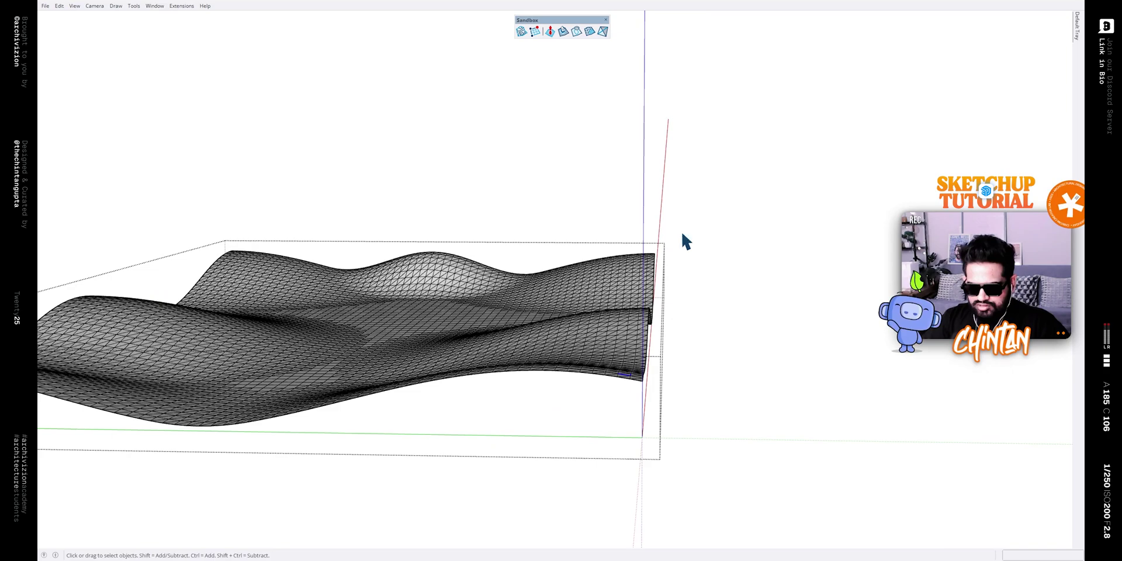
mouse_move(682, 234)
middle_down()
mouse_move(694, 220)
mouse_move(681, 219)
middle_up()
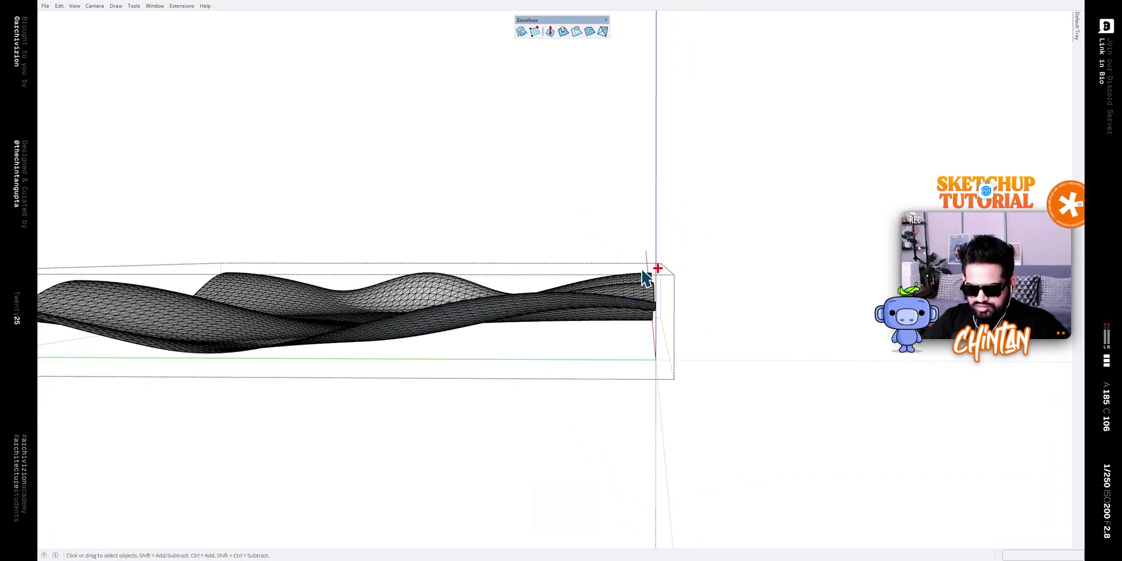
key(ctrl)
mouse_move(647, 360)
middle_down()
mouse_move(684, 283)
mouse_move(384, 358)
mouse_move(426, 326)
mouse_move(332, 366)
mouse_move(351, 300)
mouse_move(316, 326)
mouse_move(301, 221)
middle_up()
key(shift)
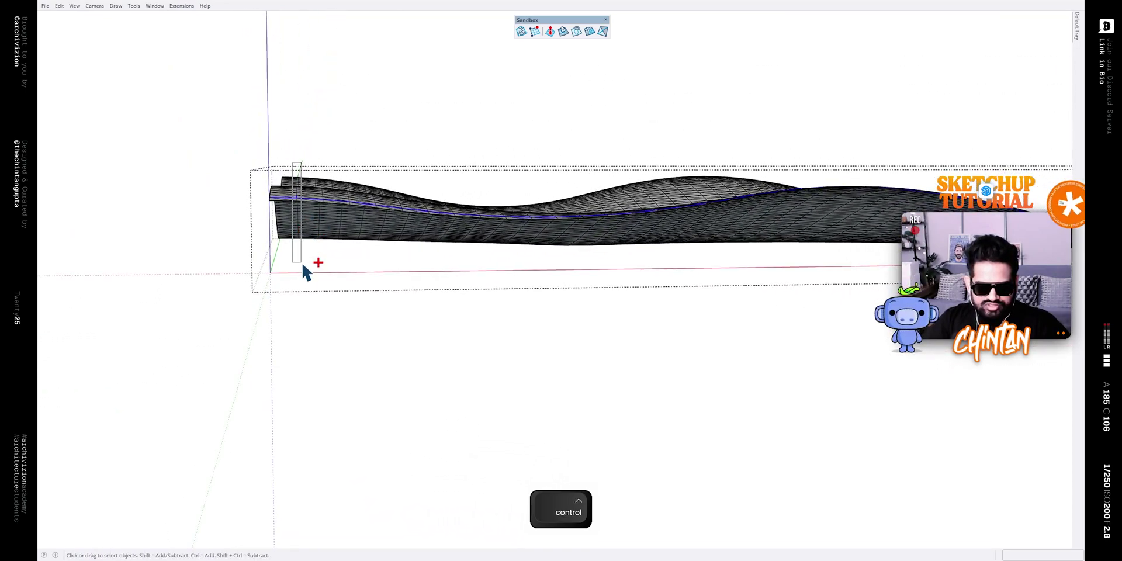
mouse_move(301, 262)
middle_down()
mouse_move(308, 273)
mouse_move(274, 259)
mouse_move(313, 320)
mouse_move(260, 298)
mouse_move(234, 313)
middle_up()
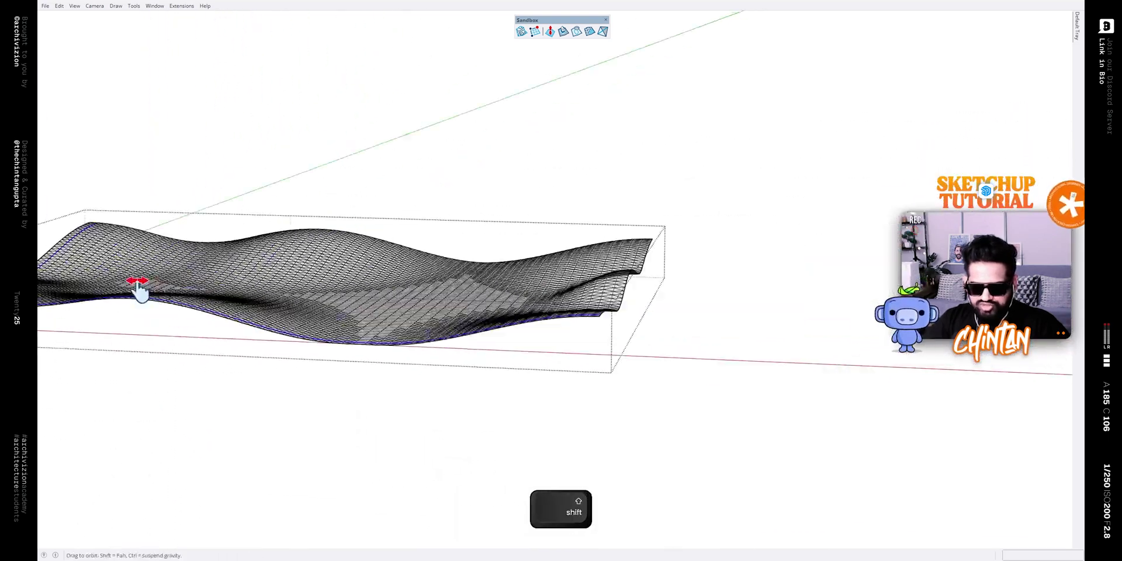
Add the edge line one cell in from the terrain's far short side to the selection
mouse_move(139, 286)
middle_down()
mouse_move(349, 283)
mouse_move(344, 245)
middle_up()
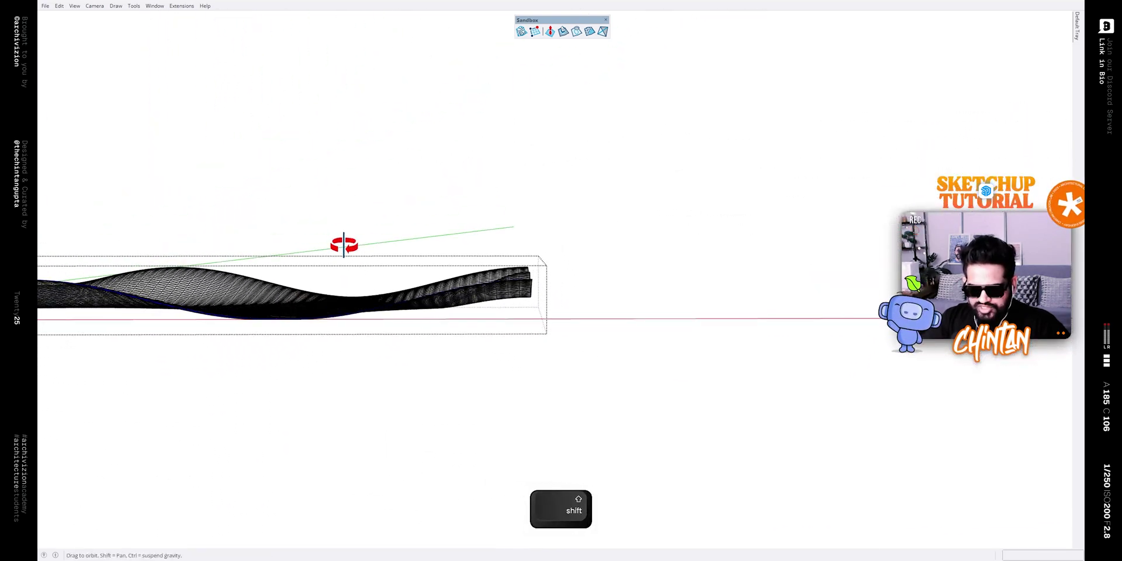
mouse_move(450, 288)
middle_down()
mouse_move(608, 293)
mouse_move(556, 293)
mouse_move(398, 348)
mouse_move(491, 343)
mouse_move(379, 335)
mouse_move(488, 283)
mouse_move(543, 224)
mouse_move(553, 321)
mouse_move(534, 243)
mouse_move(594, 261)
middle_up()
ctrl+drag(592, 189, 603, 274)
mouse_move(589, 278)
middle_down()
mouse_move(581, 310)
mouse_move(421, 318)
mouse_move(366, 311)
mouse_move(501, 318)
mouse_move(483, 288)
mouse_move(210, 263)
mouse_move(561, 309)
mouse_move(521, 343)
middle_up()
scroll(439, 347, up, 2)
Complete the inset perimeter selection along the far long side, up to the green-axis corner, and copy the selected edges
mouse_move(442, 351)
shift+middle_down()
mouse_move(503, 318)
mouse_move(466, 283)
mouse_move(475, 264)
shift+middle_up()
ctrl+drag(451, 248, 489, 477)
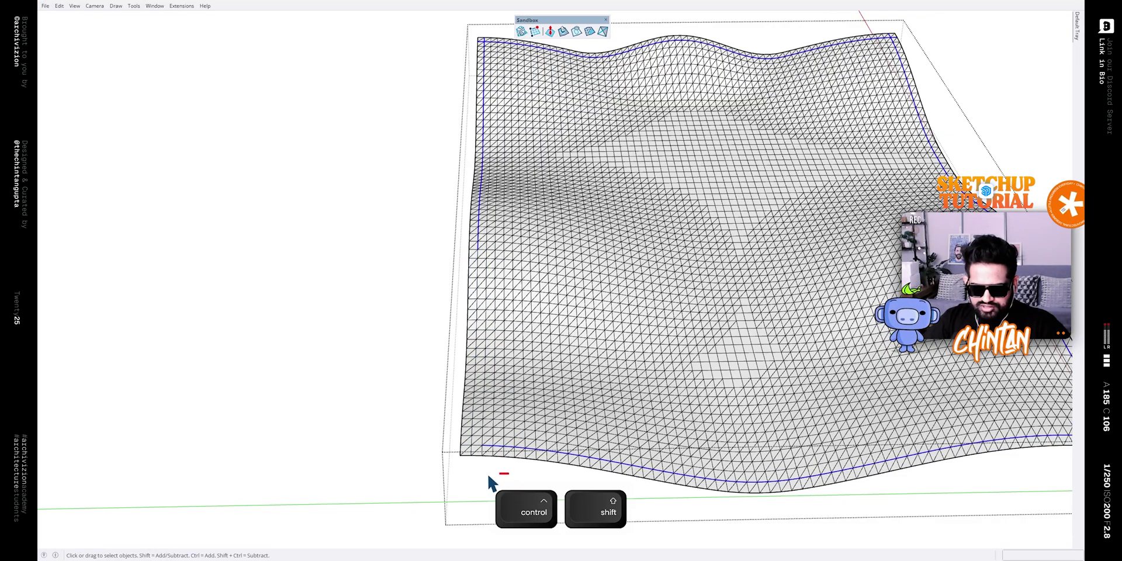
middle_drag(458, 458, 512, 284)
scroll(539, 465, up, 2)
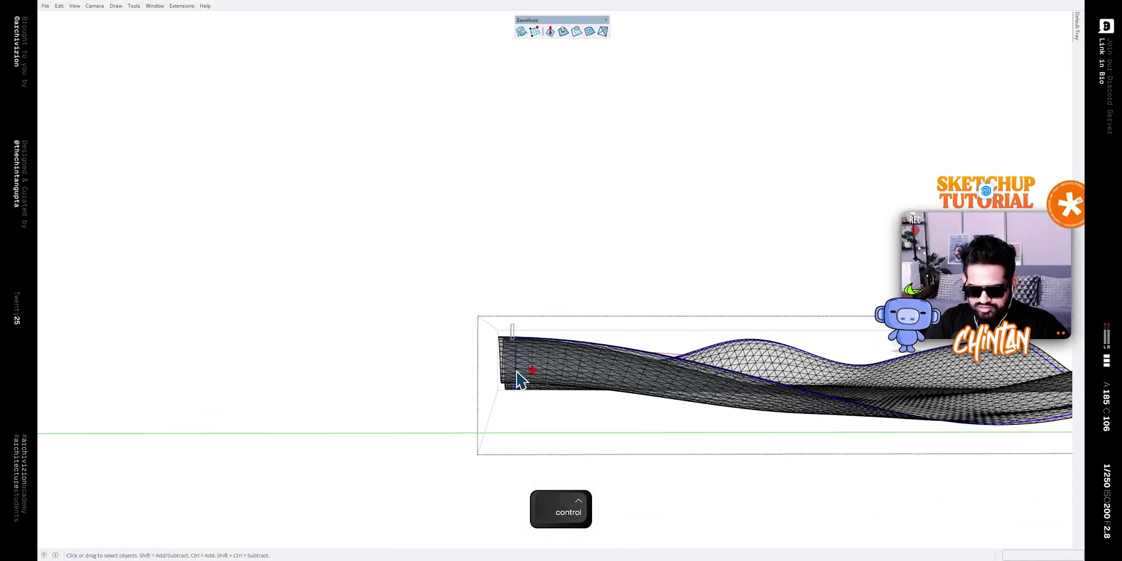
middle_drag(486, 321, 576, 363)
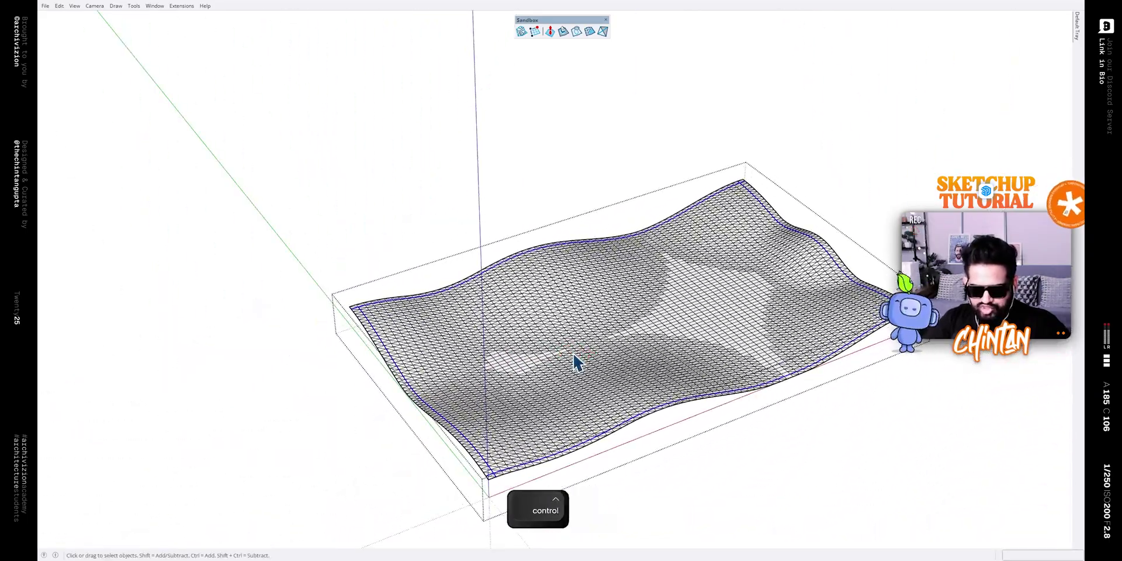
key(ctrl+c)
Reopen the terrain group for editing and show it from directly above in parallel projection
click(394, 181)
middle_drag(398, 207, 334, 373)
shift+middle_drag(498, 367, 433, 327)
double_click(504, 287)
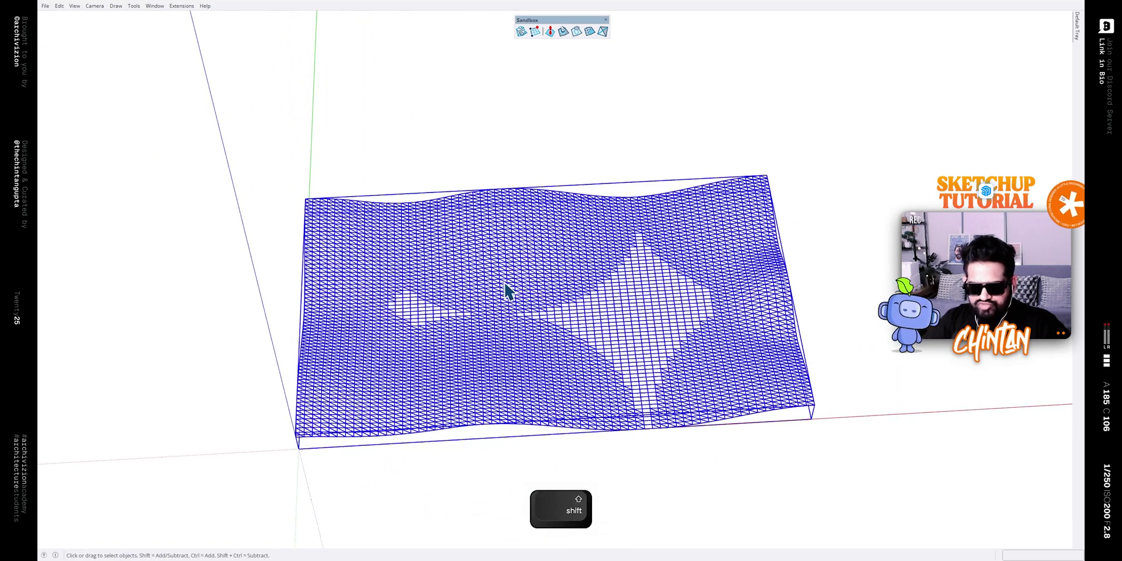
middle_drag(585, 370, 583, 386)
scroll(590, 347, up, 2)
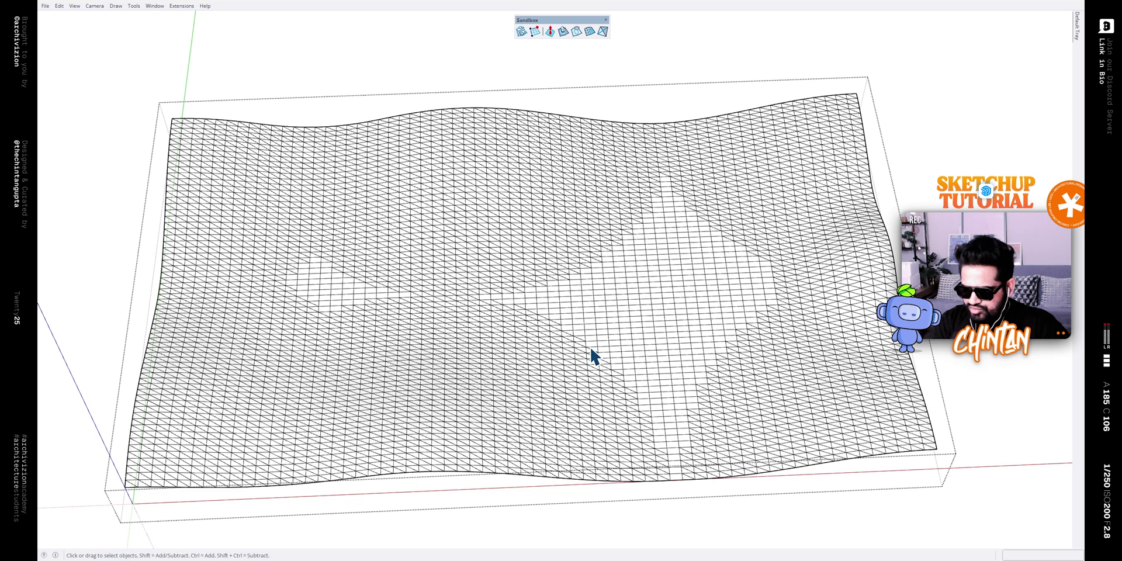
key(KP_7)
key(KP_5)
shift+middle_drag(673, 319, 601, 303)
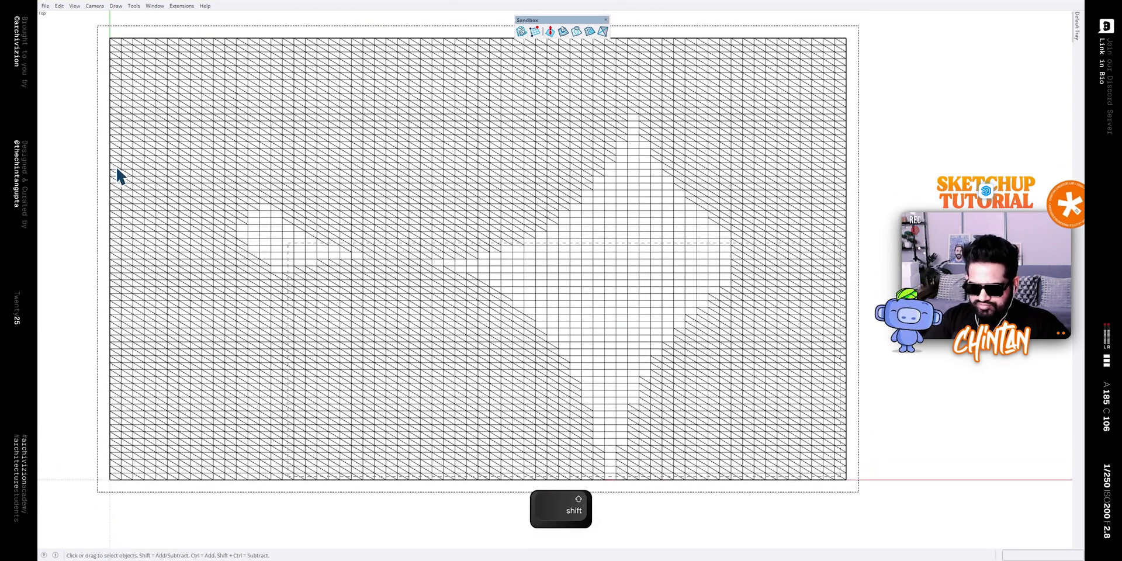
Select only the edges of the terrain mesh, make them soft and close the group
triple_click(117, 50)
right_click(694, 127)
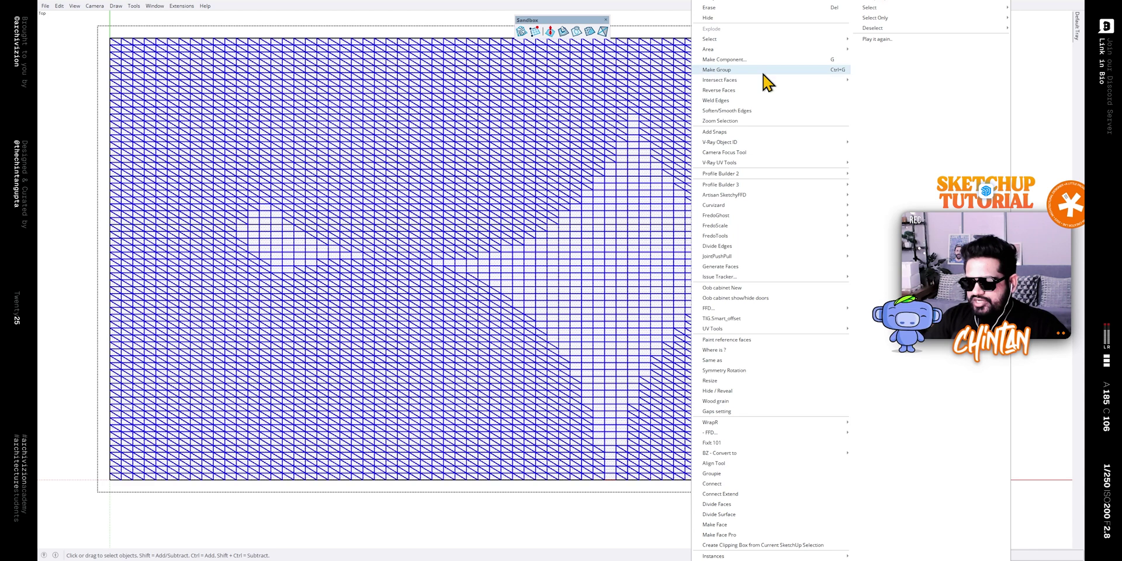
mouse_move(905, 21)
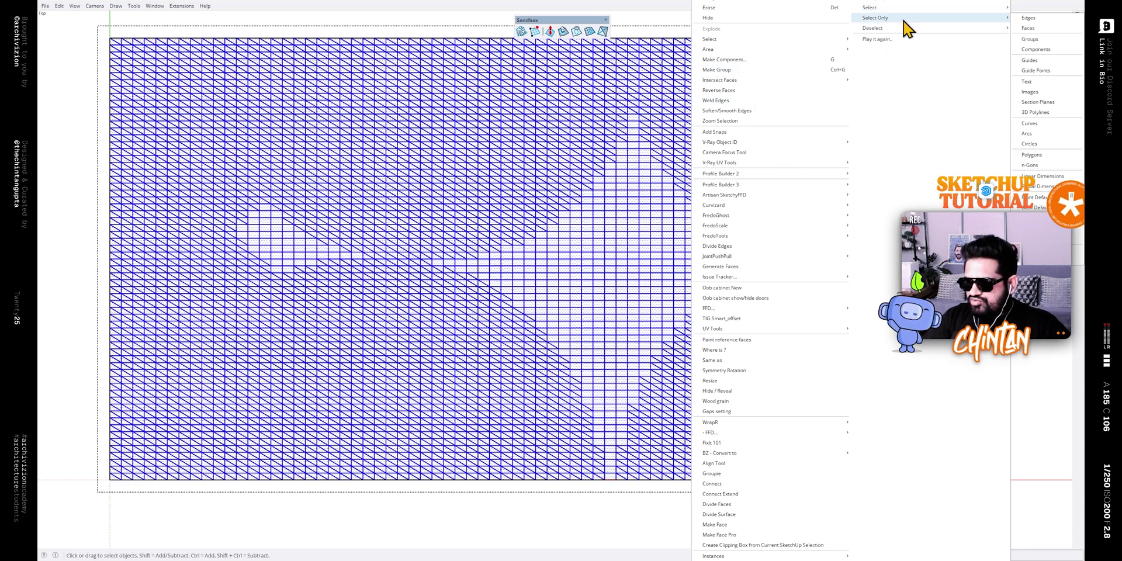
click(1024, 19)
mouse_move(1079, 26)
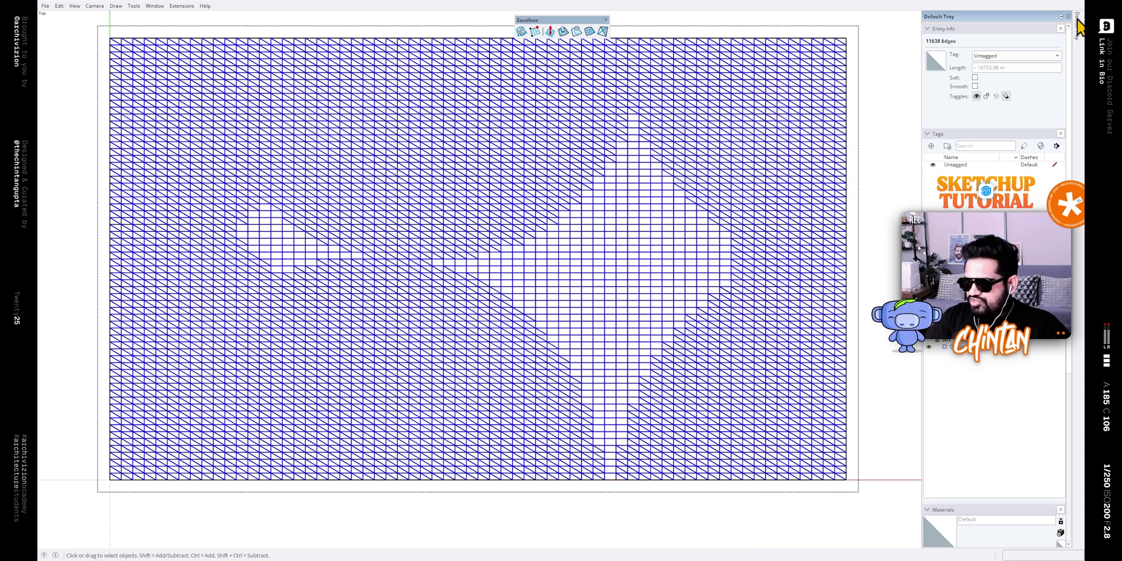
click(975, 78)
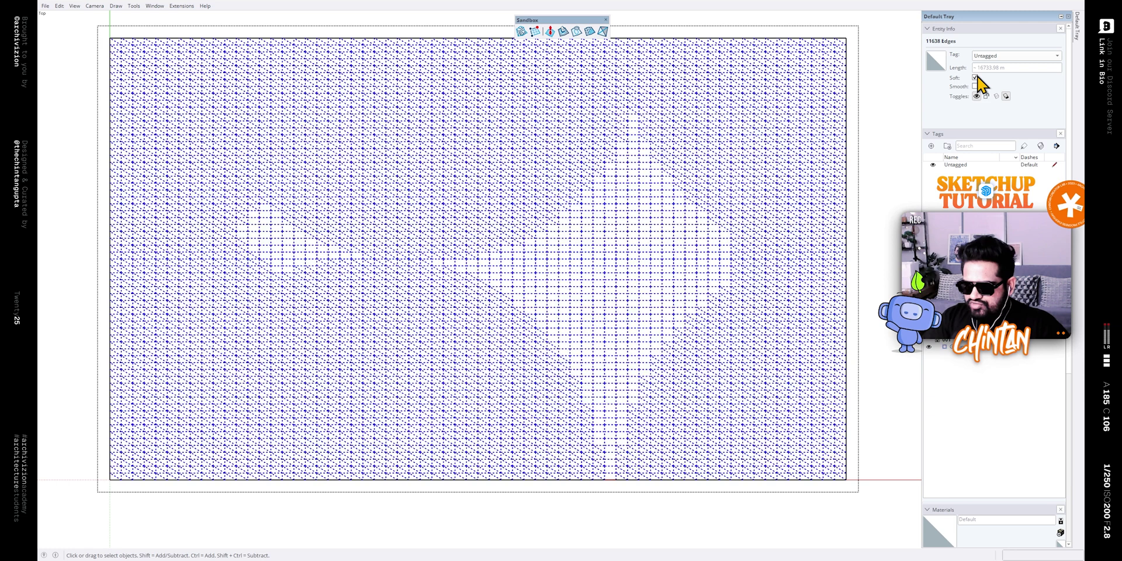
click(868, 118)
mouse_move(868, 118)
middle_down()
mouse_move(504, 113)
mouse_move(556, 152)
mouse_move(601, 231)
mouse_move(604, 218)
mouse_move(731, 233)
mouse_move(293, 199)
mouse_move(381, 230)
mouse_move(727, 236)
mouse_move(366, 265)
mouse_move(421, 253)
mouse_move(358, 246)
mouse_move(546, 229)
mouse_move(514, 204)
middle_up()
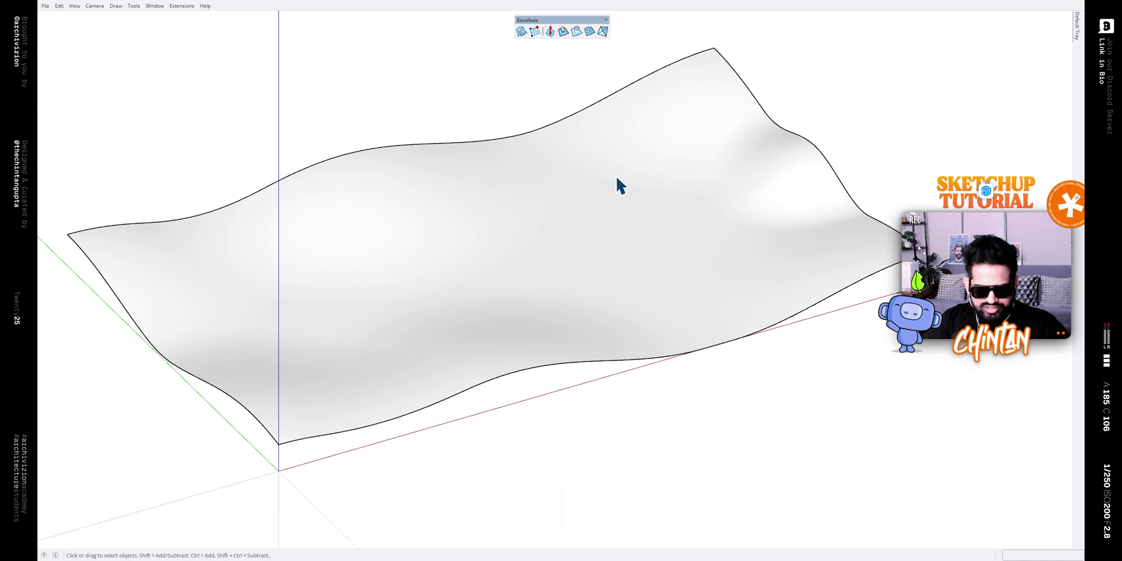
Paste the copied inset perimeter edges in place on the terrain and make them a group
key(ctrl+shift+v)
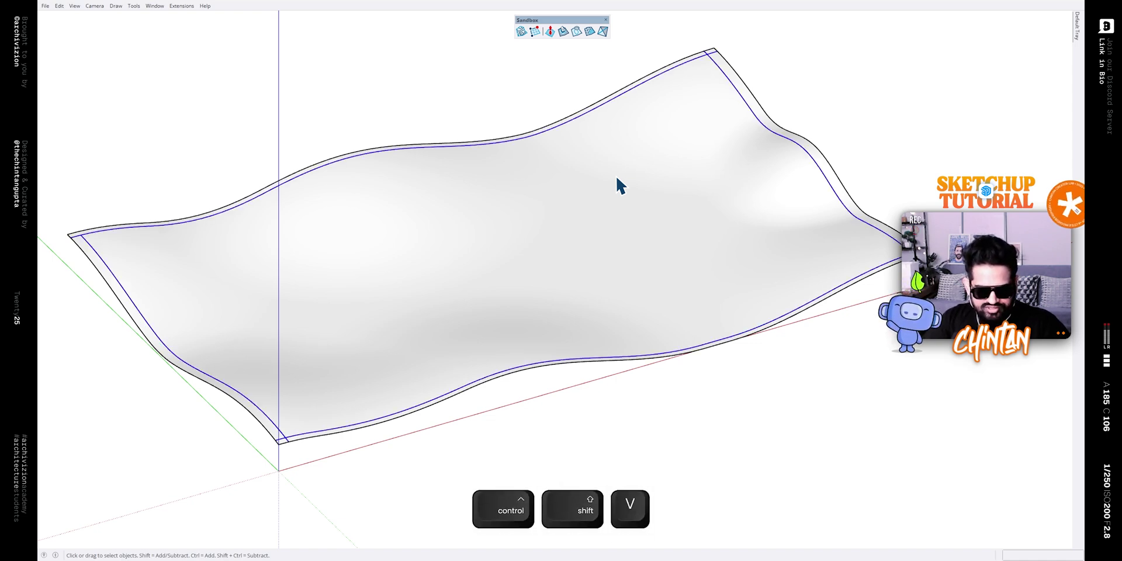
key(ctrl+g)
Open the inset perimeter group and erase the overhanging edge ends at the origin corner and the green-axis corner
scroll(279, 443, up, 5)
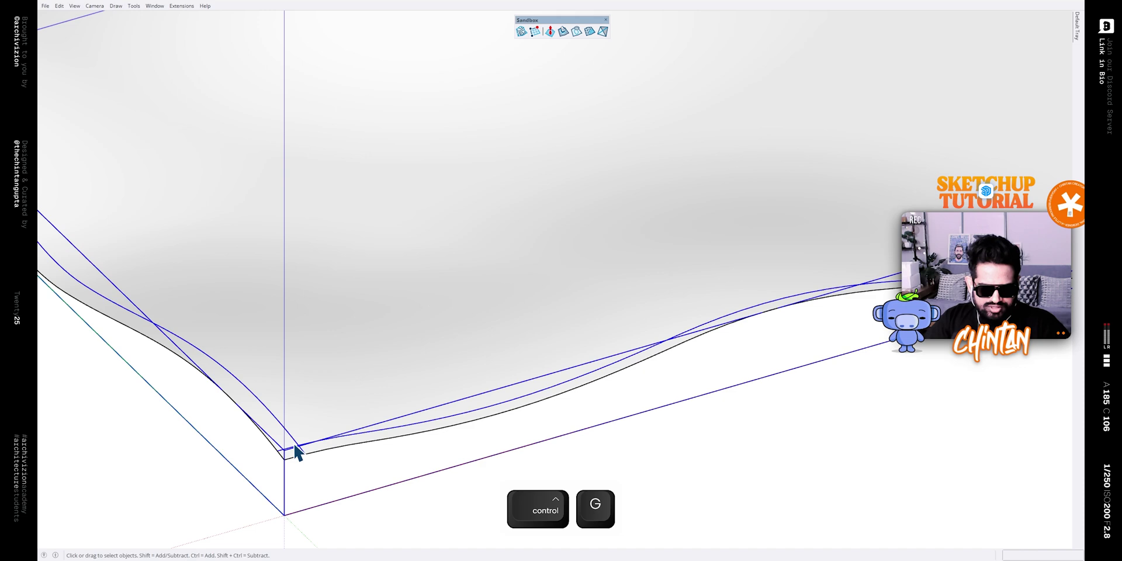
double_click(297, 441)
mouse_move(297, 441)
middle_down()
mouse_move(308, 393)
mouse_move(339, 375)
middle_up()
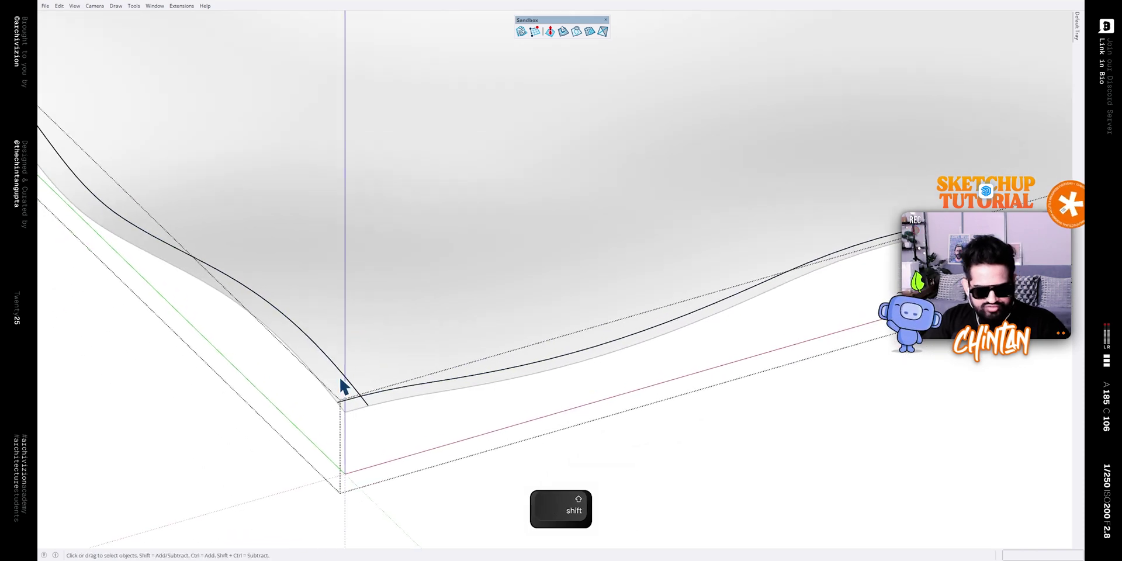
key(e)
drag(346, 399, 359, 410)
scroll(345, 397, down, 2)
key(ctrl)
scroll(134, 176, up, 3)
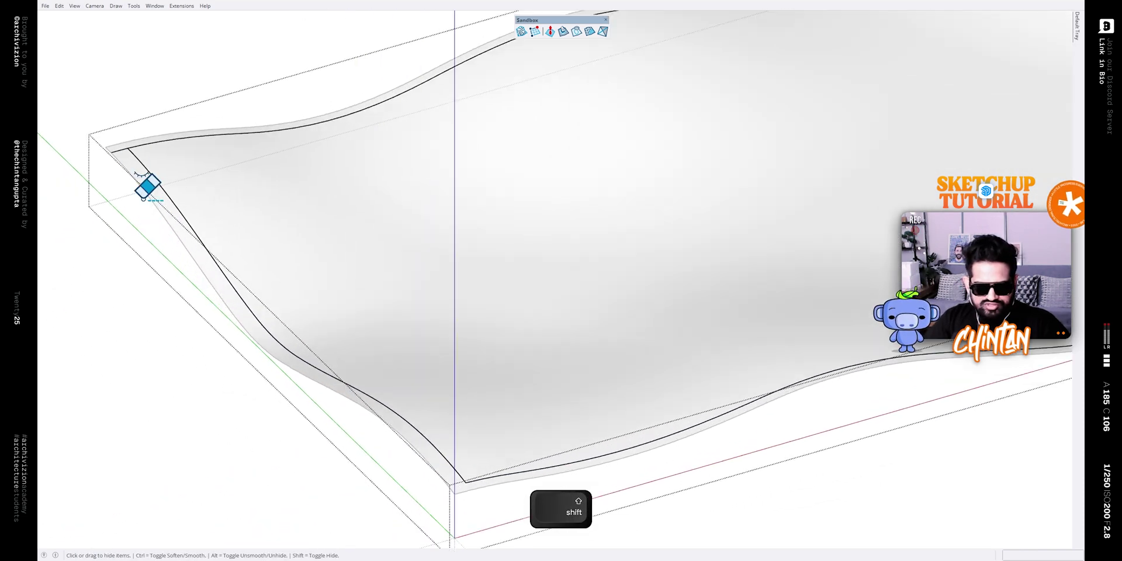
key(ctrl)
scroll(134, 186, down, 2)
click(119, 162)
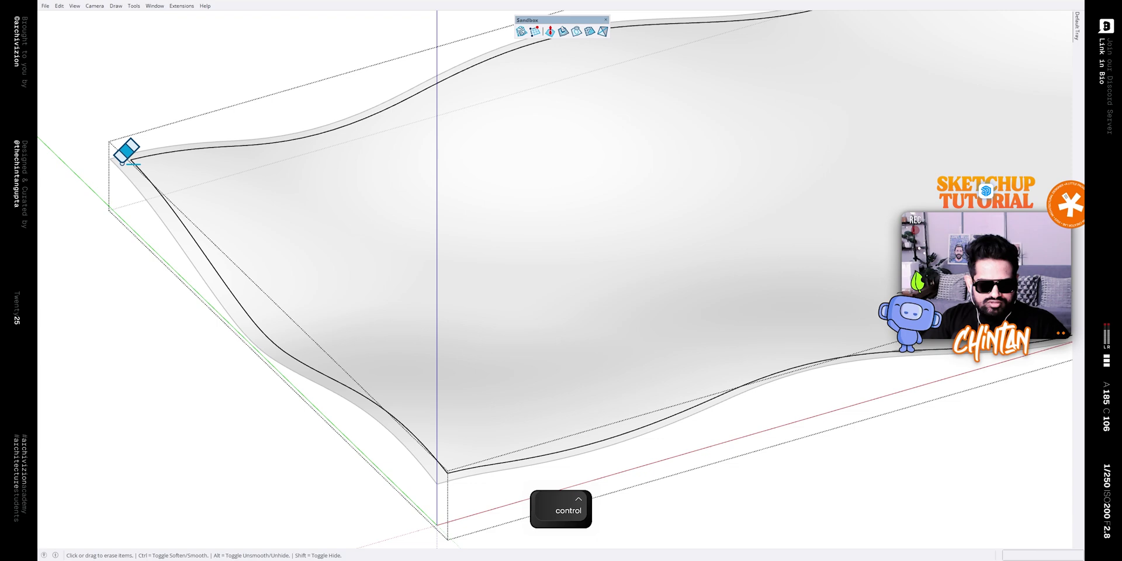
Erase the overhanging edge ends at the perimeter's red-axis corner and far corner, and close the group
scroll(146, 182, down, 2)
scroll(384, 244, down, 5)
scroll(601, 306, up, 8)
key(shift)
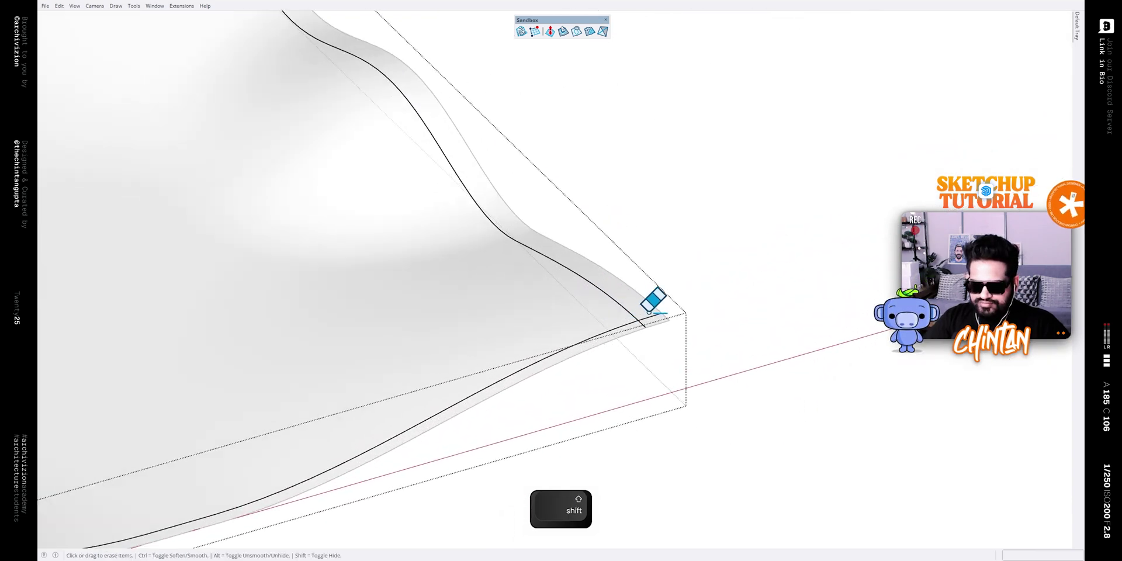
mouse_move(647, 321)
middle_down()
mouse_move(576, 296)
mouse_move(440, 124)
middle_up()
key(space)
scroll(591, 138, down, 5)
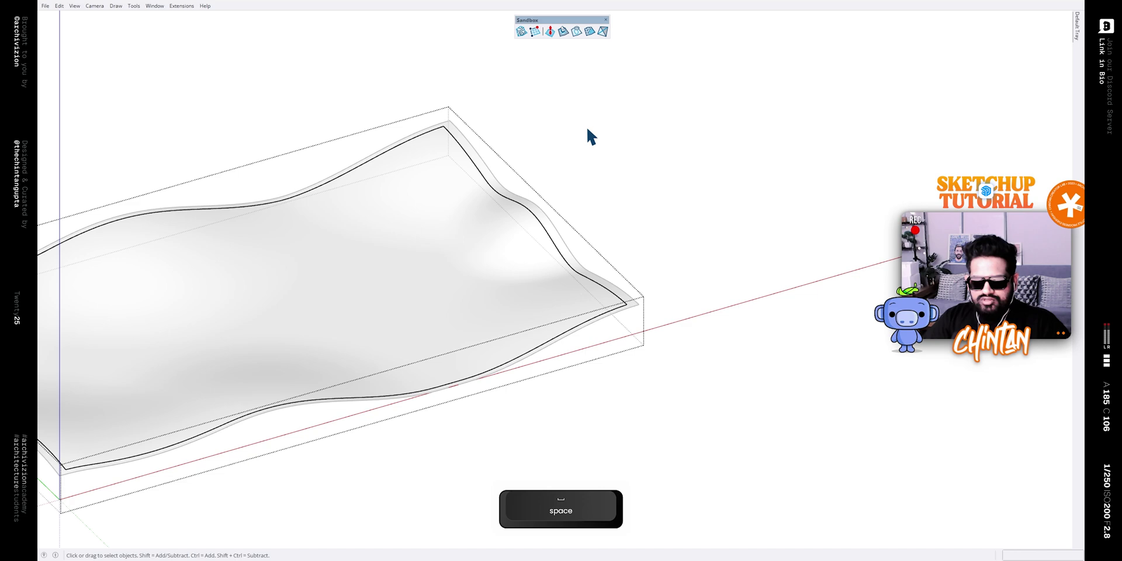
mouse_move(591, 138)
middle_down()
mouse_move(508, 269)
mouse_move(419, 208)
mouse_move(617, 150)
mouse_move(405, 265)
mouse_move(464, 232)
middle_up()
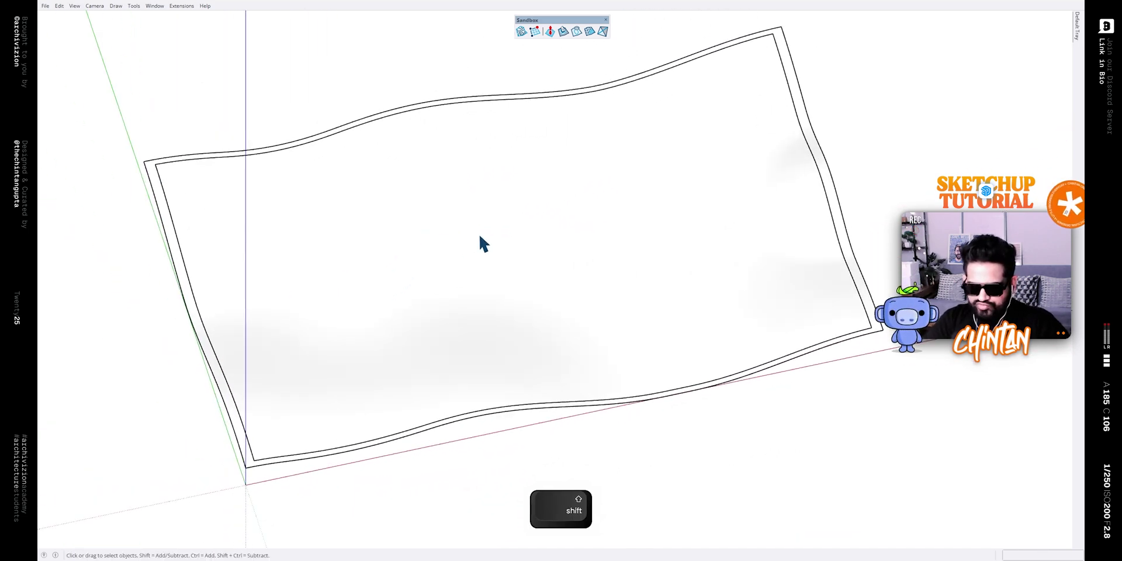
In top view, draw a 96-sided circle of about 17.6 m radius over the half of the terrain nearest the green axis
key(KP_7)
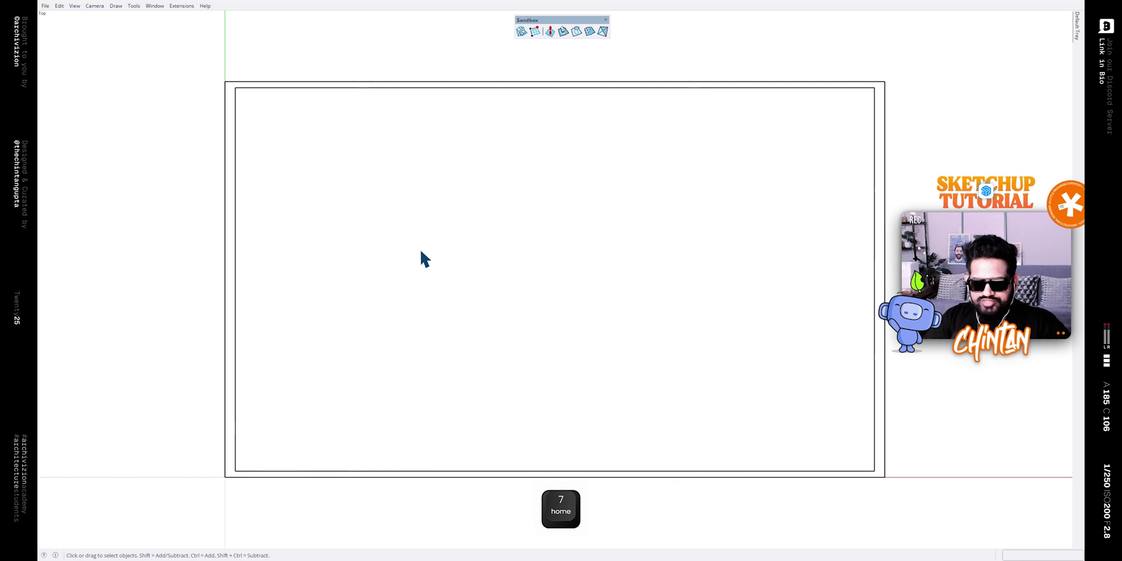
key(c)
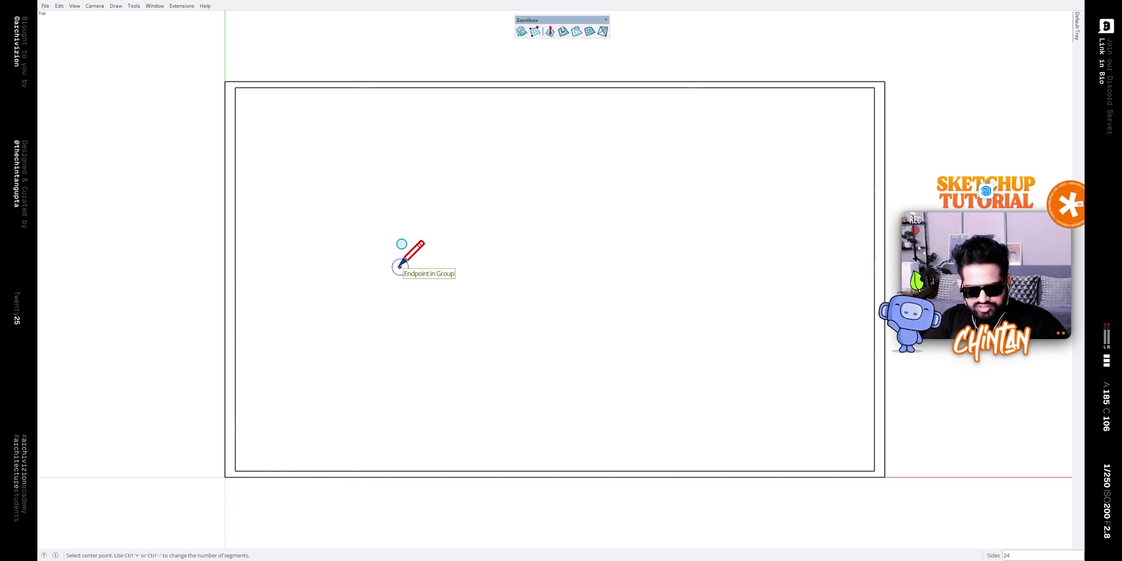
text(96)
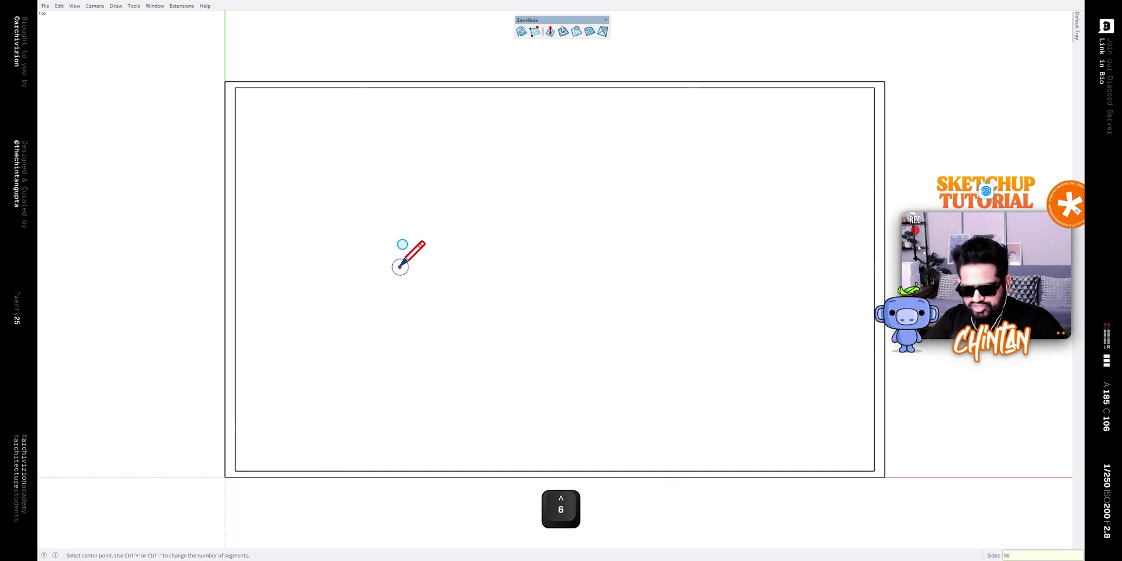
key(Return)
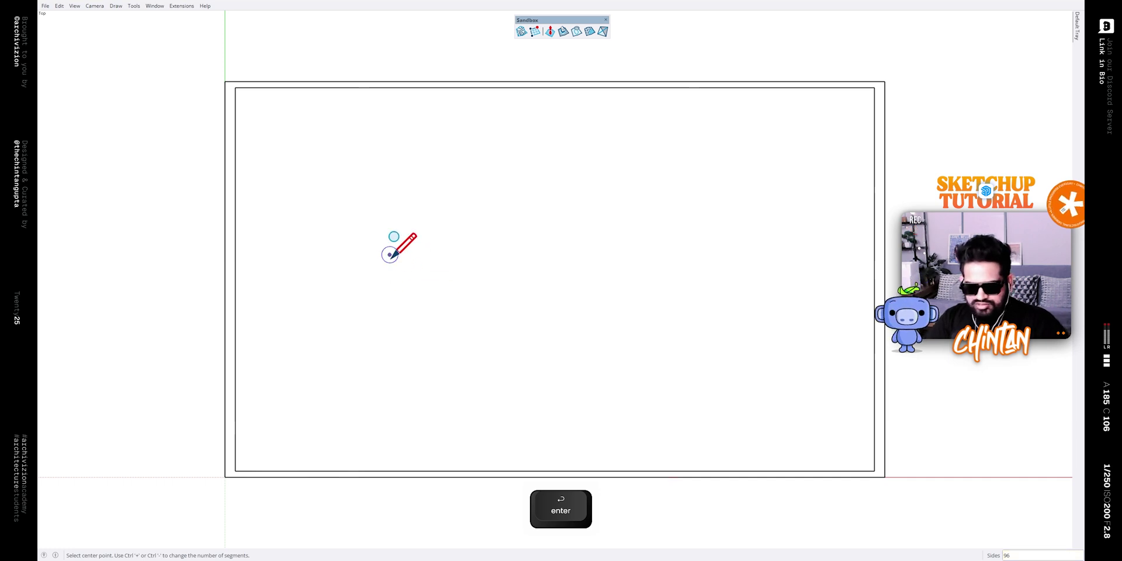
click(410, 242)
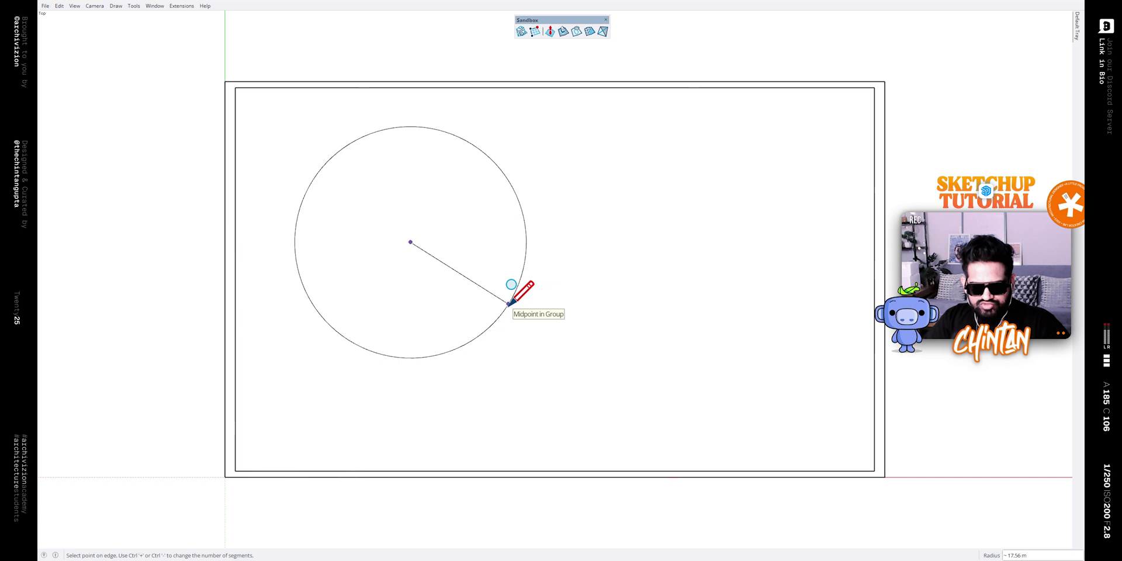
click(508, 304)
Draw a circle of about 7.8 m radius near the far red-side corner and one of about 6 m radius near the terrain's middle
shift+middle_drag(747, 183, 687, 180)
click(701, 162)
click(743, 193)
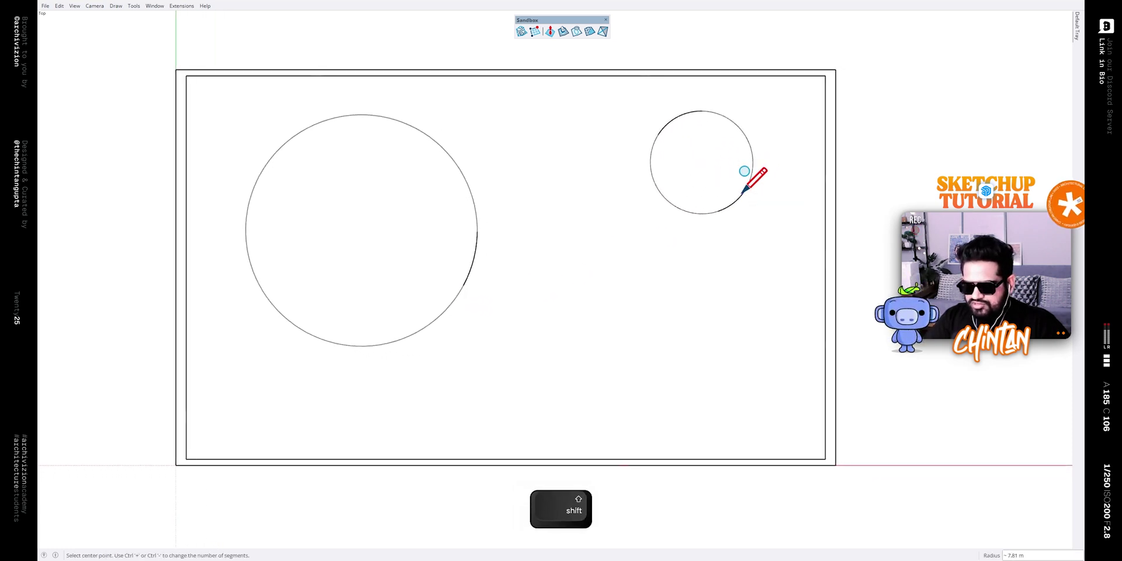
click(526, 286)
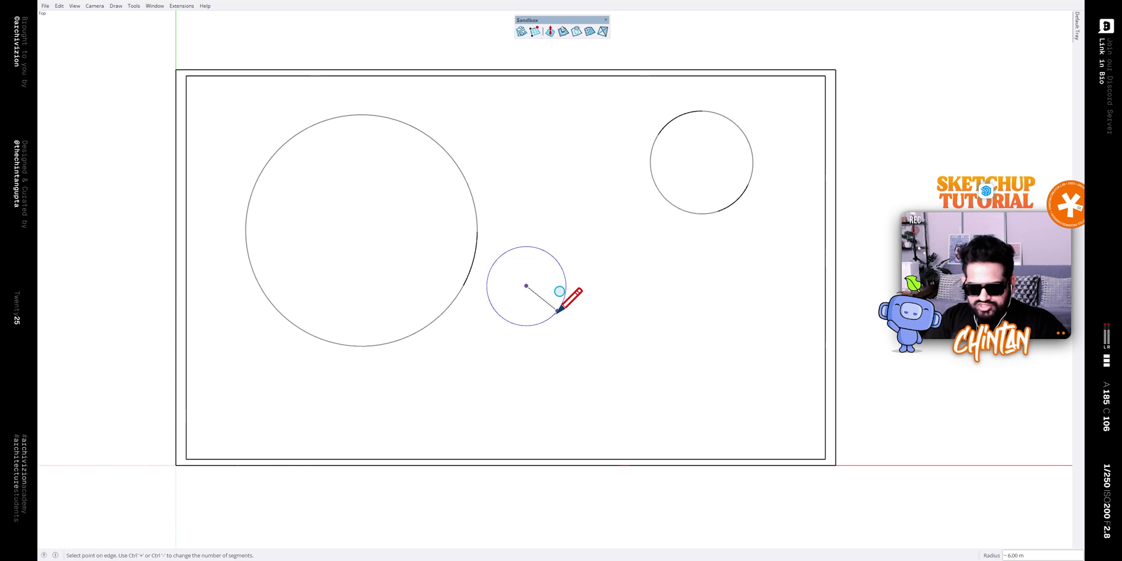
click(555, 310)
Draw a circle of about 3.6 m radius between the last two circles and a larger one below it, near the red axis
click(609, 236)
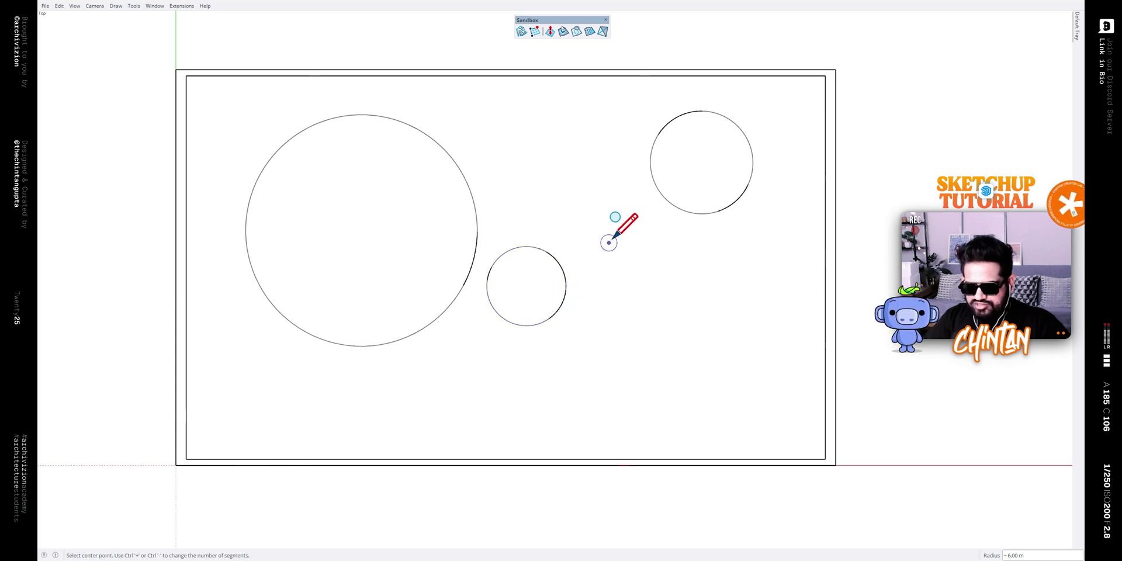
click(630, 246)
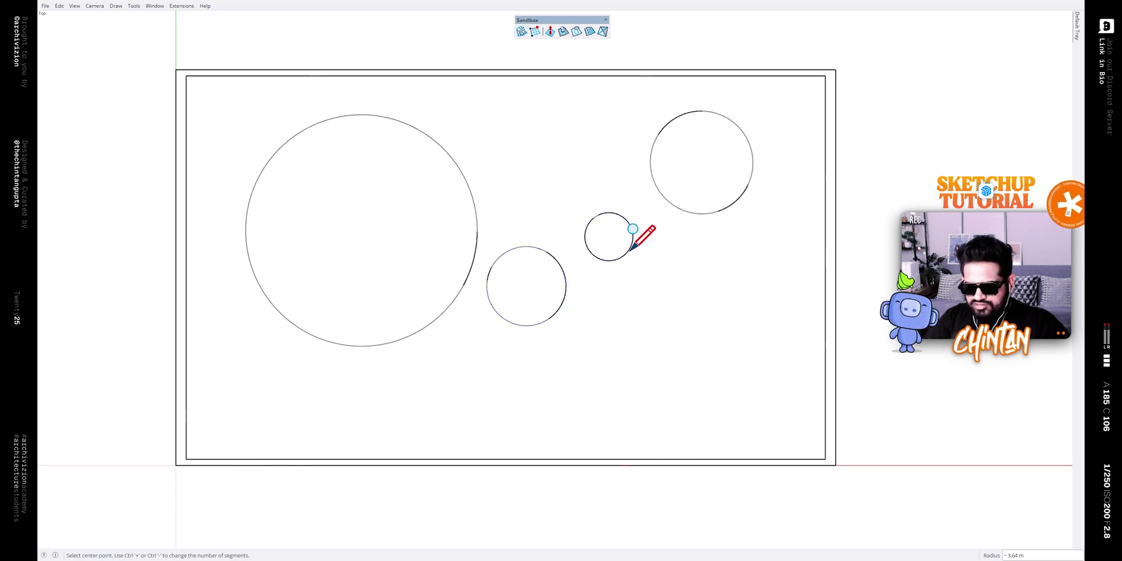
click(661, 341)
click(728, 373)
key(space)
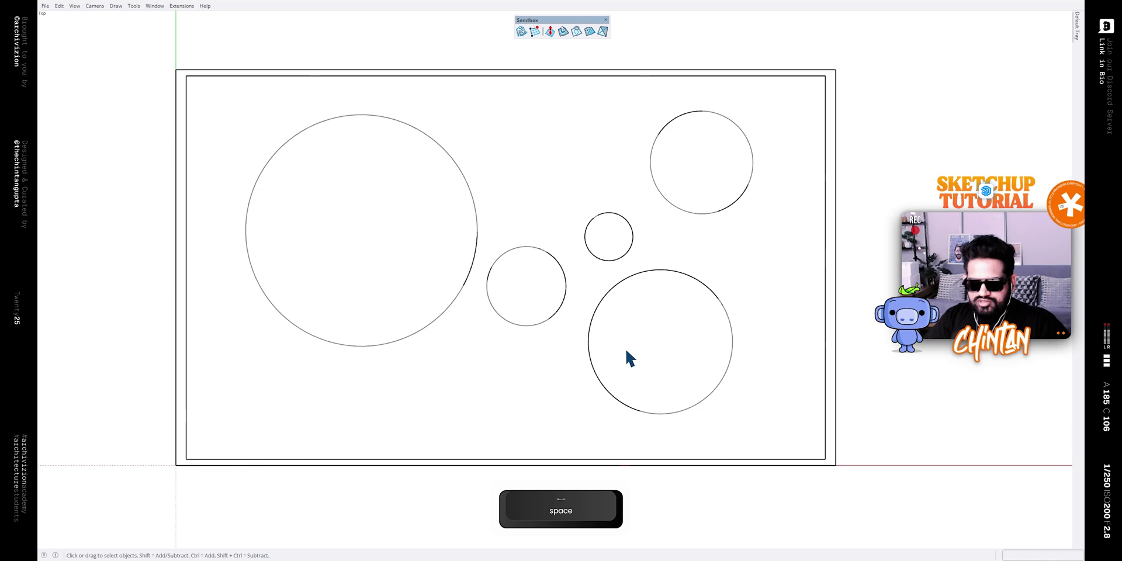
Drape the five circles onto the terrain mesh
mouse_move(626, 351)
middle_down()
mouse_move(629, 233)
mouse_move(584, 123)
mouse_move(608, 117)
mouse_move(573, 137)
middle_up()
mouse_move(303, 92)
mouse_down()
mouse_move(628, 383)
mouse_move(735, 427)
mouse_up()
middle_drag(553, 279, 585, 80)
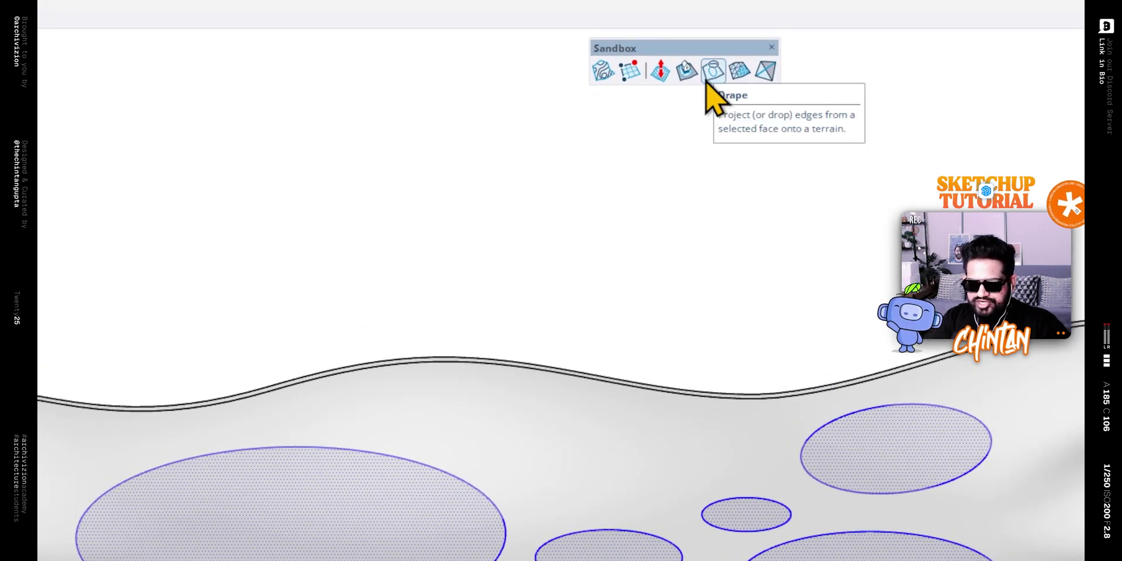
click(708, 77)
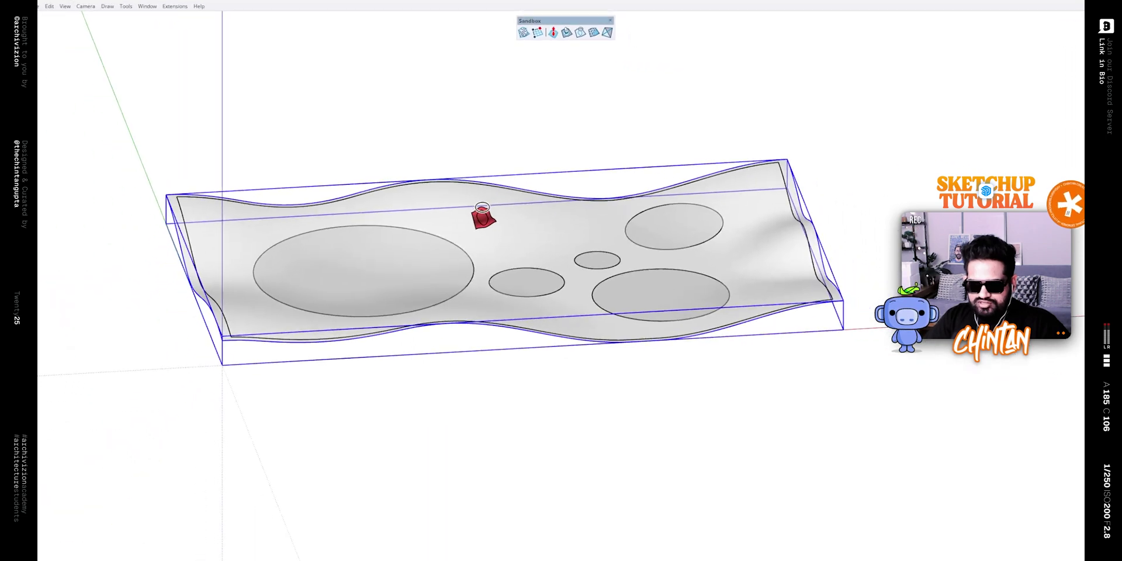
middle_drag(483, 207, 486, 235)
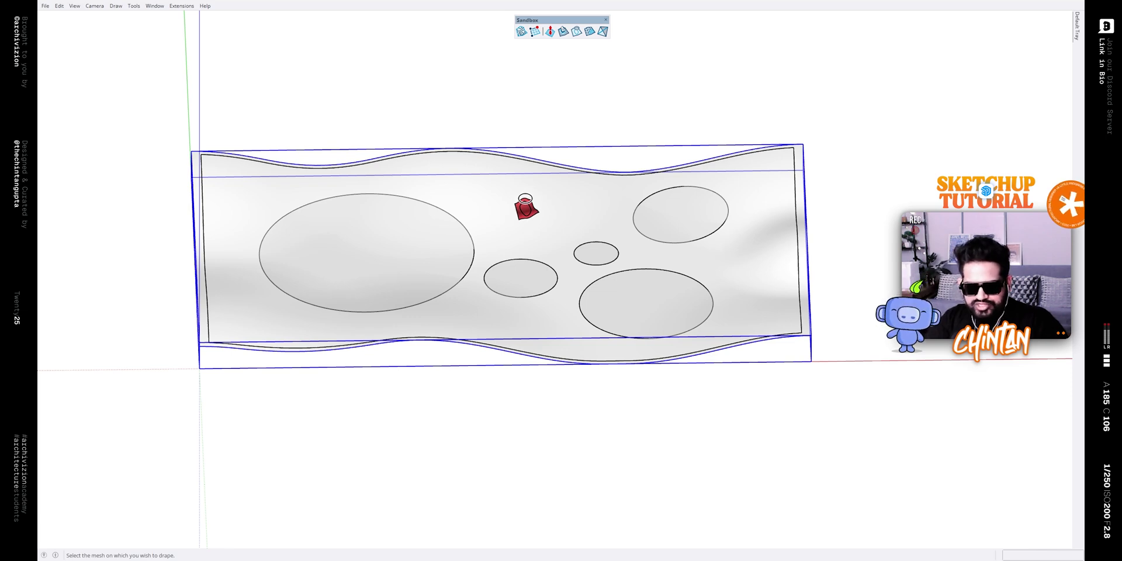
click(426, 271)
middle_drag(426, 271, 298, 190)
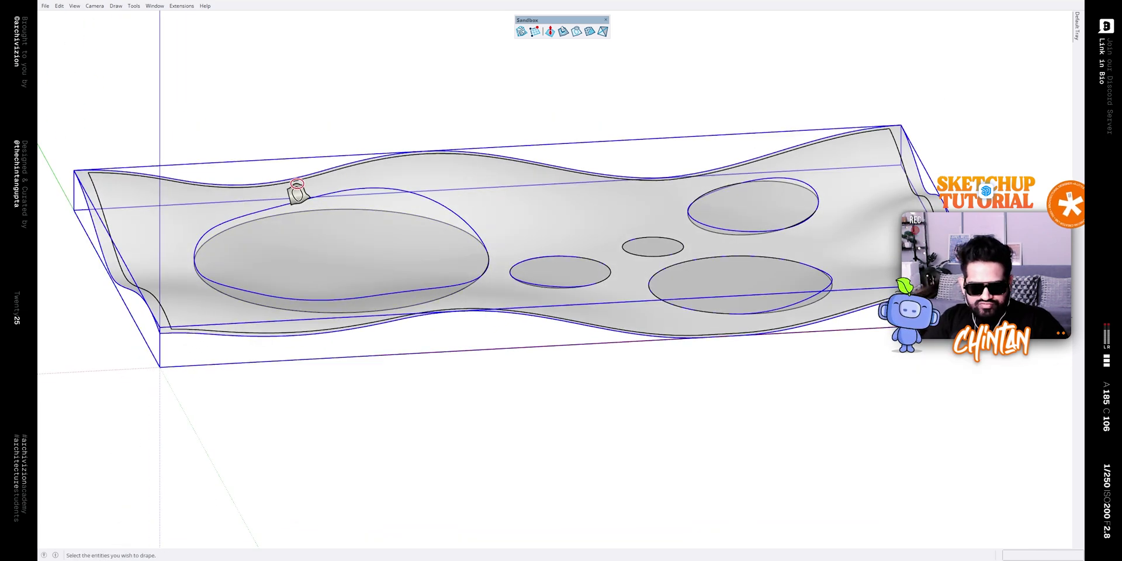
click(650, 247)
middle_drag(650, 247, 496, 272)
middle_drag(460, 234, 503, 298)
key(space)
scroll(548, 225, down, 2)
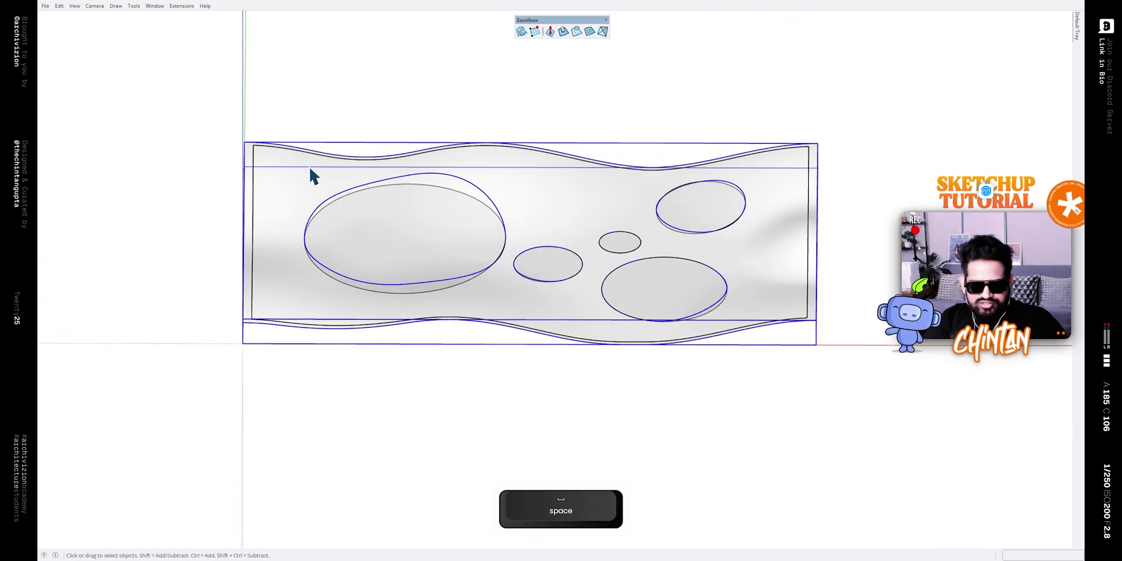
Select only the five original flat circles with their faces and delete them, keeping the draped outlines
key(ctrl+a)
shift+drag(283, 112, 195, 176)
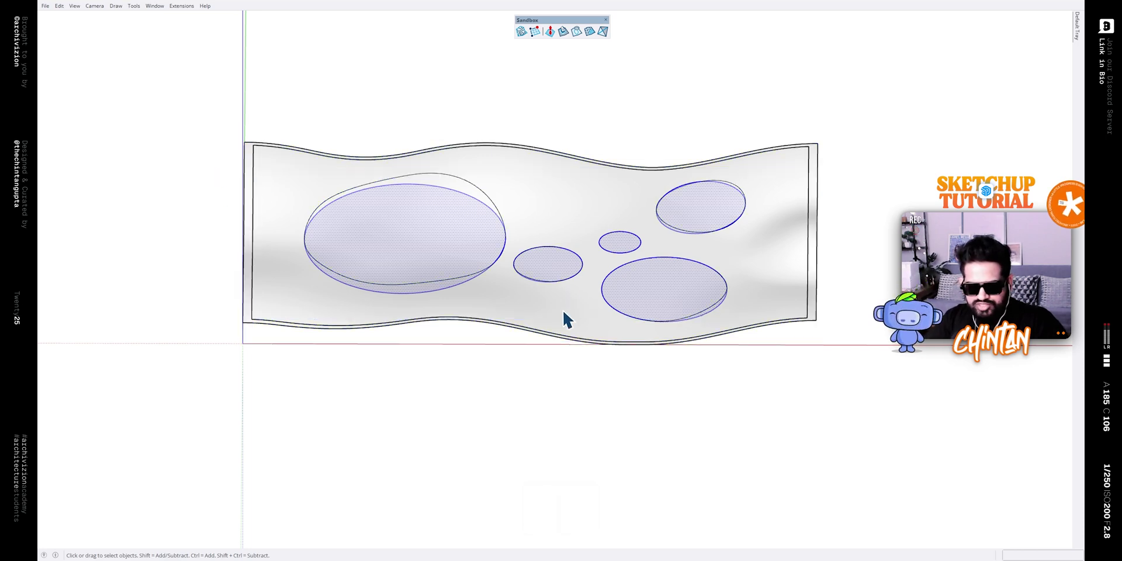
key(d)
middle_drag(552, 269, 544, 164)
drag(544, 164, 689, 323)
key(space)
Open the terrain group, delete the surface inside each of the five draped outlines and close the group
scroll(419, 295, up, 3)
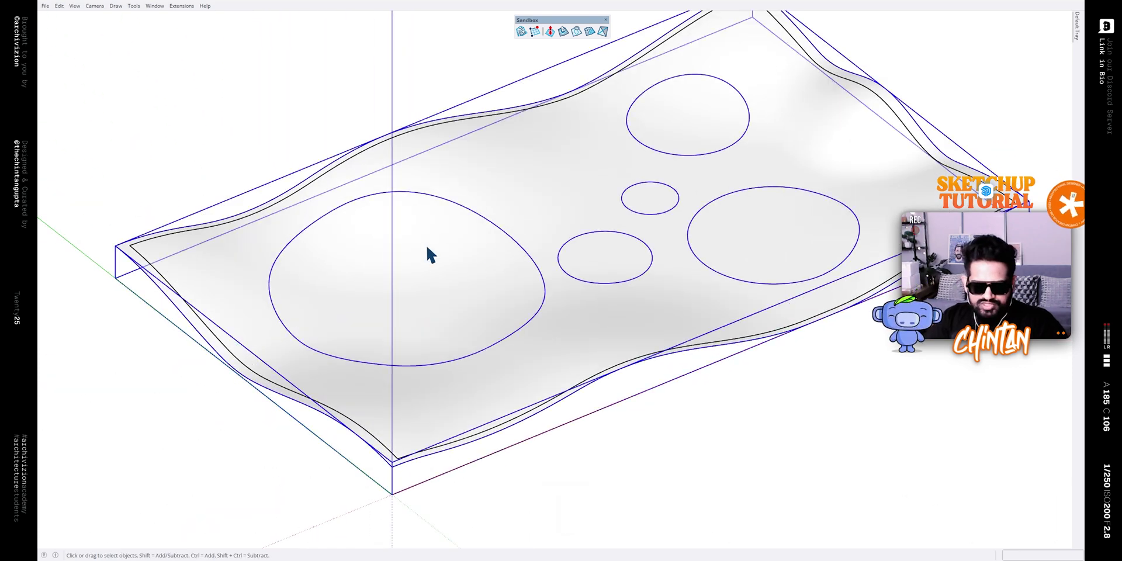
double_click(430, 253)
click(456, 275)
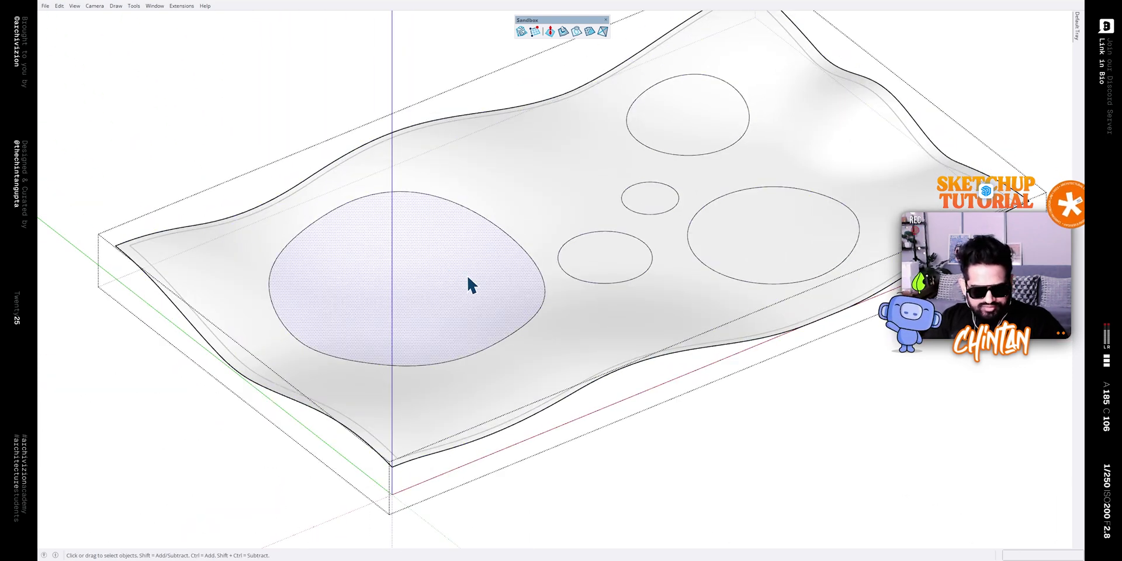
key(d)
click(613, 250)
key(d)
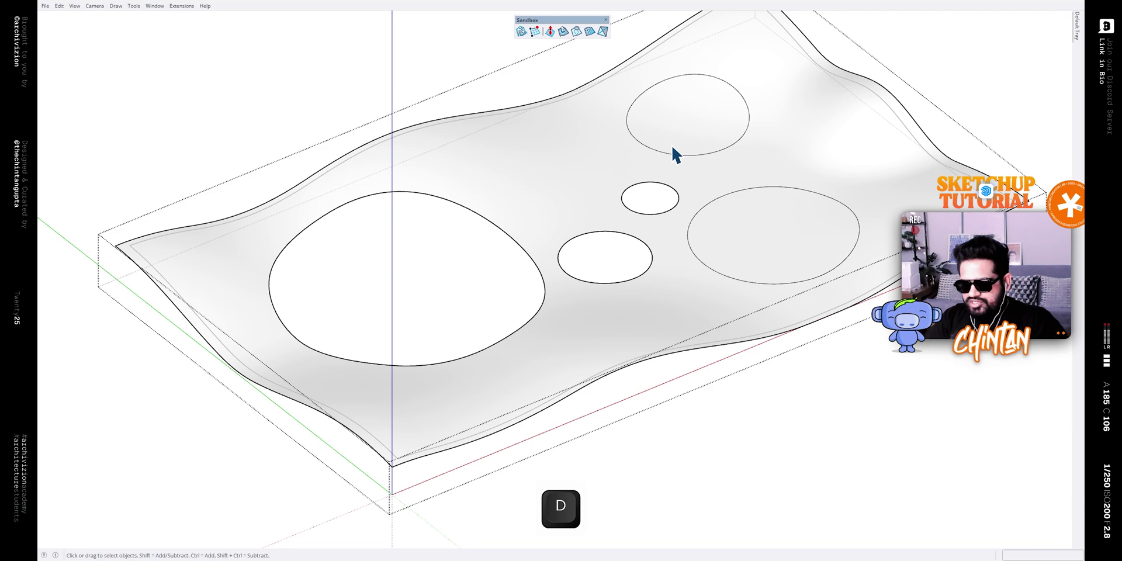
click(683, 124)
key(d)
click(760, 245)
key(d)
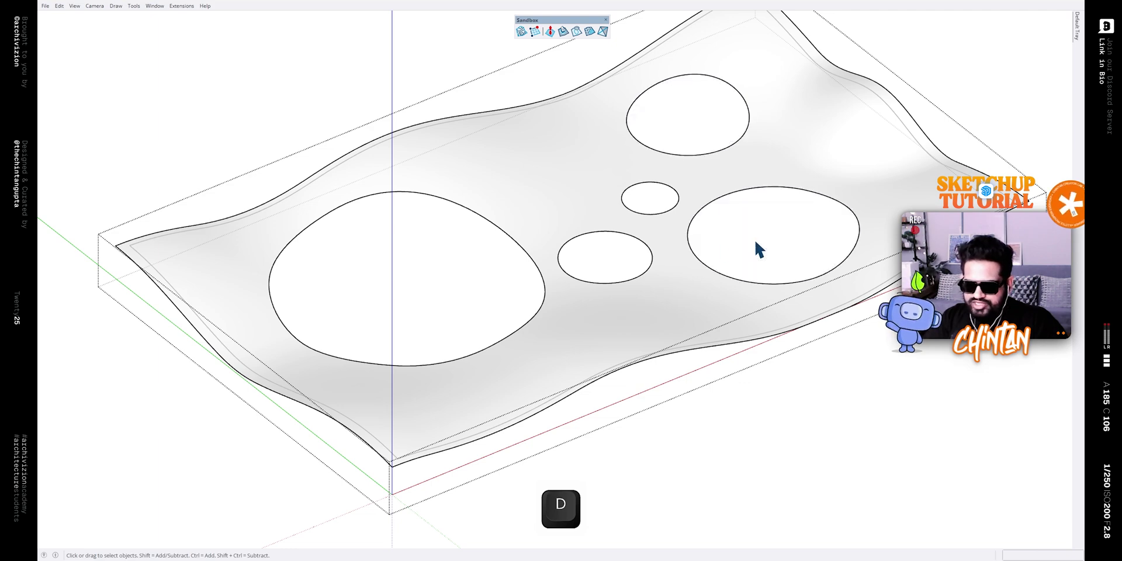
middle_drag(758, 248, 657, 230)
middle_drag(809, 133, 423, 248)
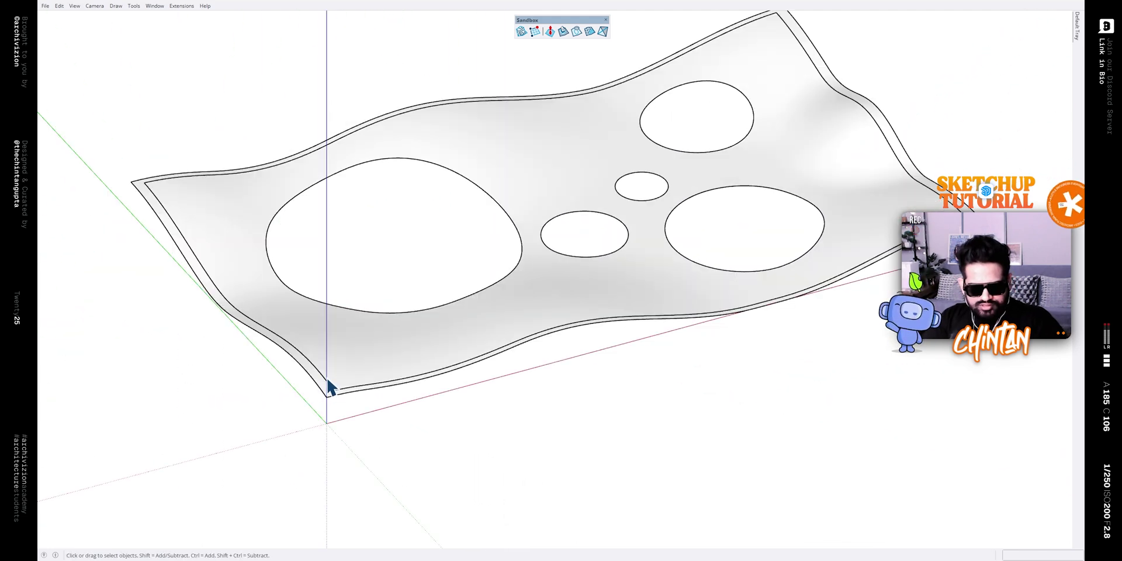
Open the inset perimeter group, select all its edges and extrude them 5 m straight up with Vertex Tools
click(326, 381)
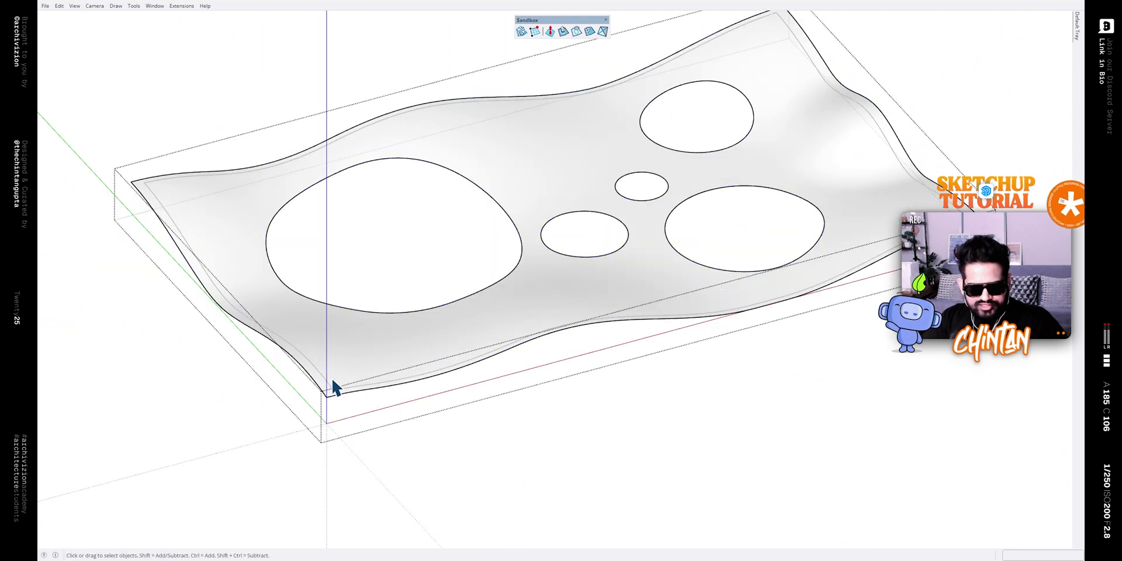
click(358, 444)
click(335, 394)
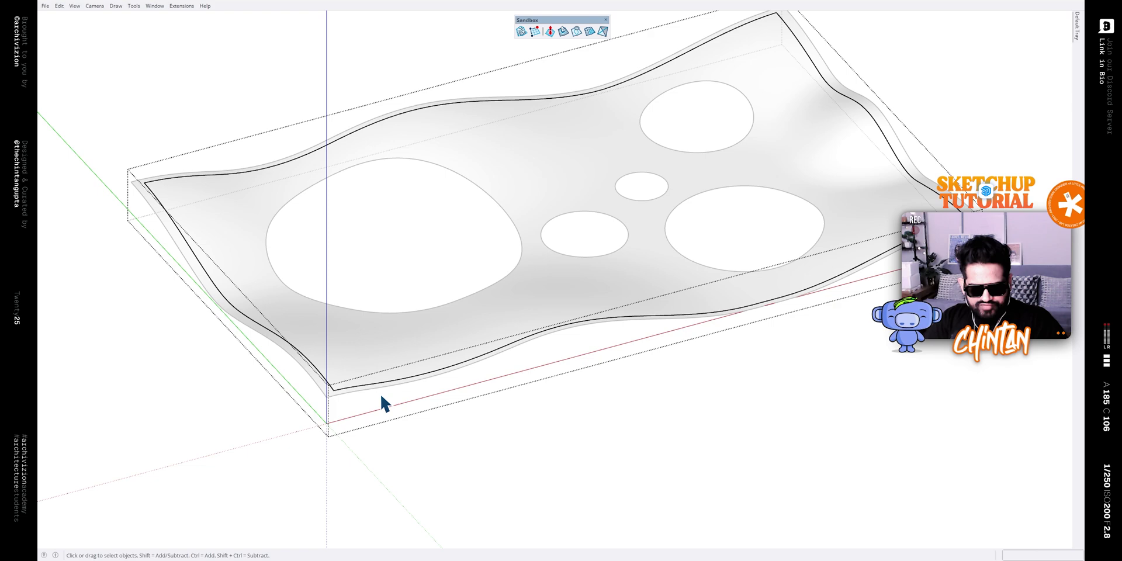
key(ctrl+a)
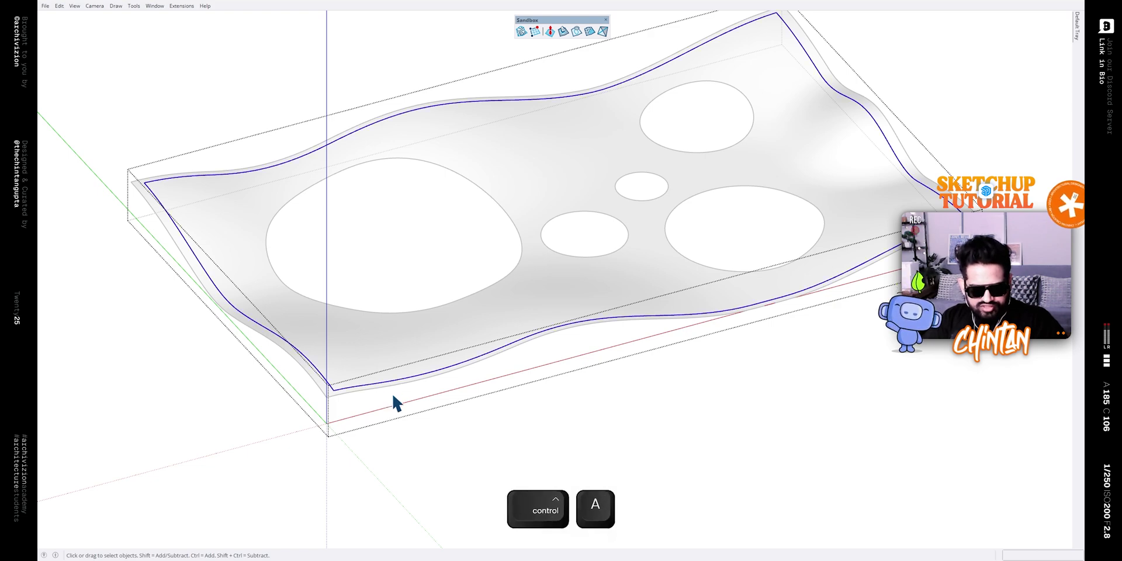
middle_drag(392, 401, 440, 386)
scroll(454, 374, down, 2)
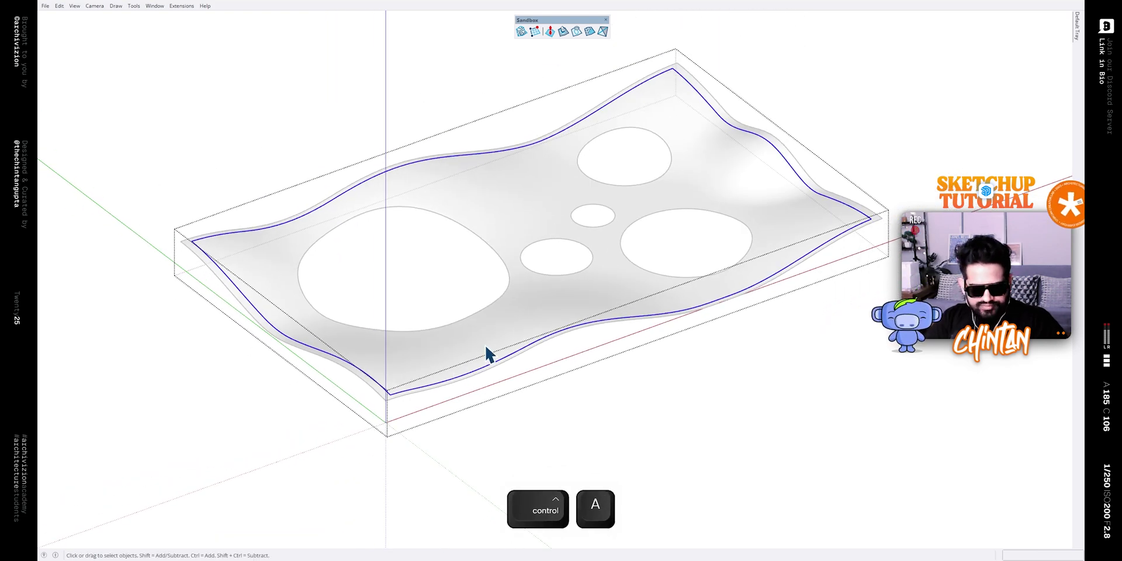
key(shift+v)
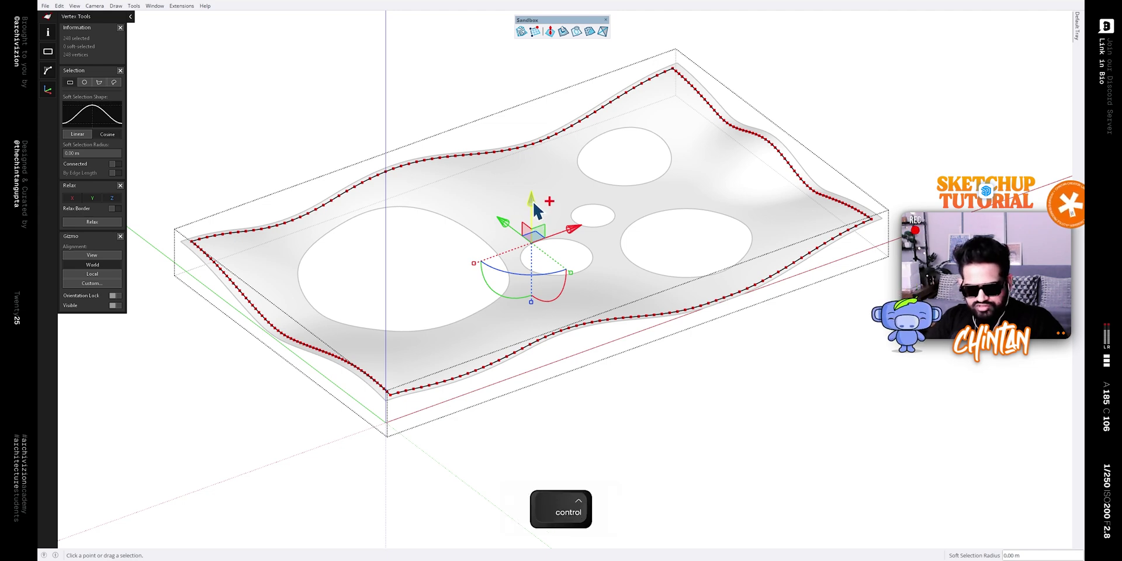
ctrl+drag(532, 204, 533, 195)
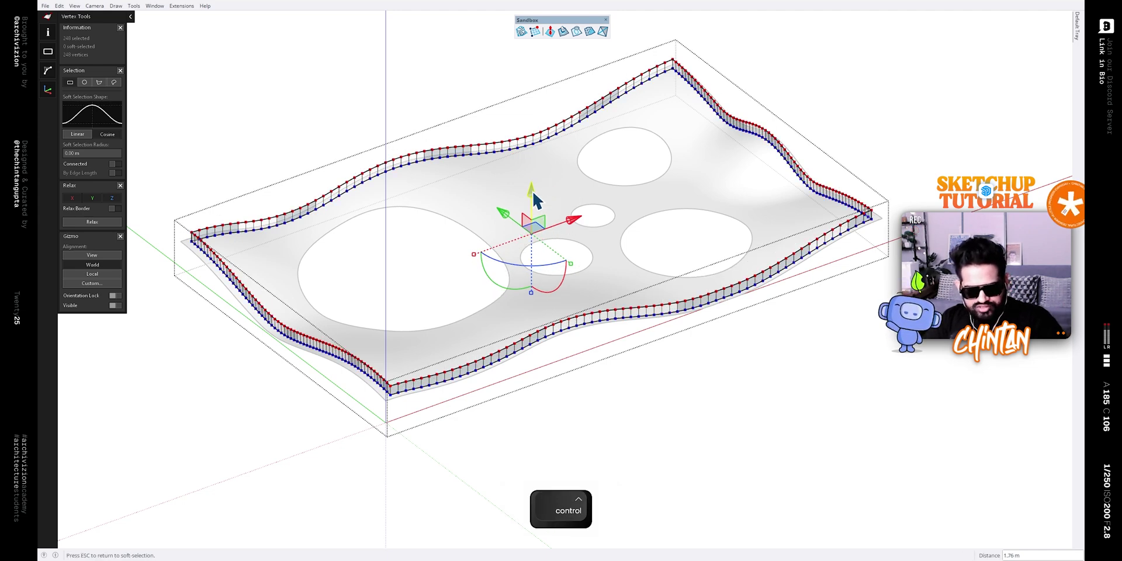
text(5)
key(Return)
key(space)
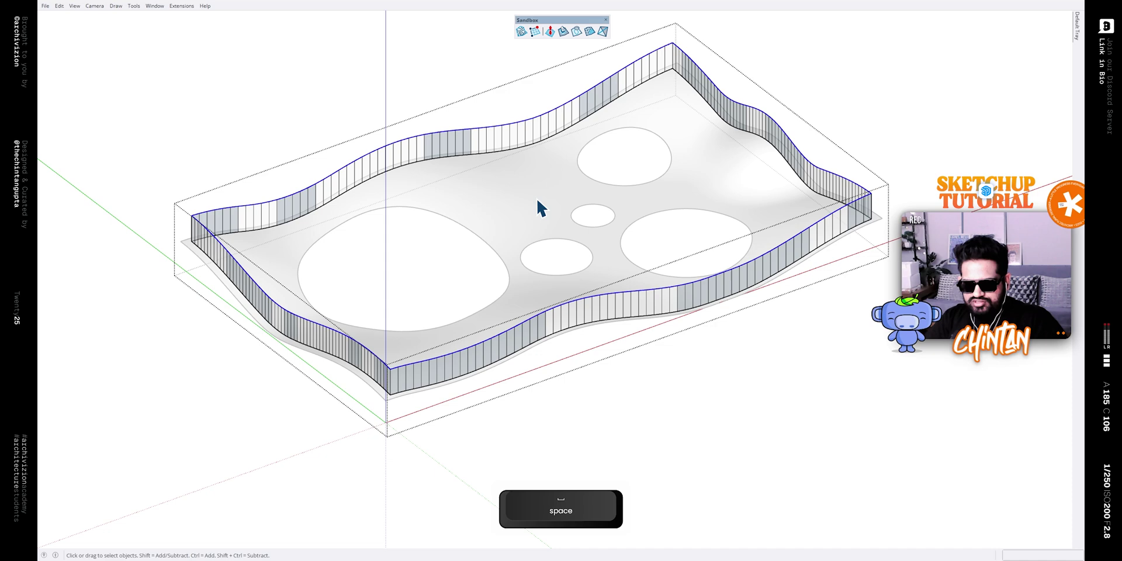
Orient the faces of the extruded perimeter wall consistently with Orient Faces
scroll(570, 324, up, 1)
key(x)
scroll(570, 324, up, 6)
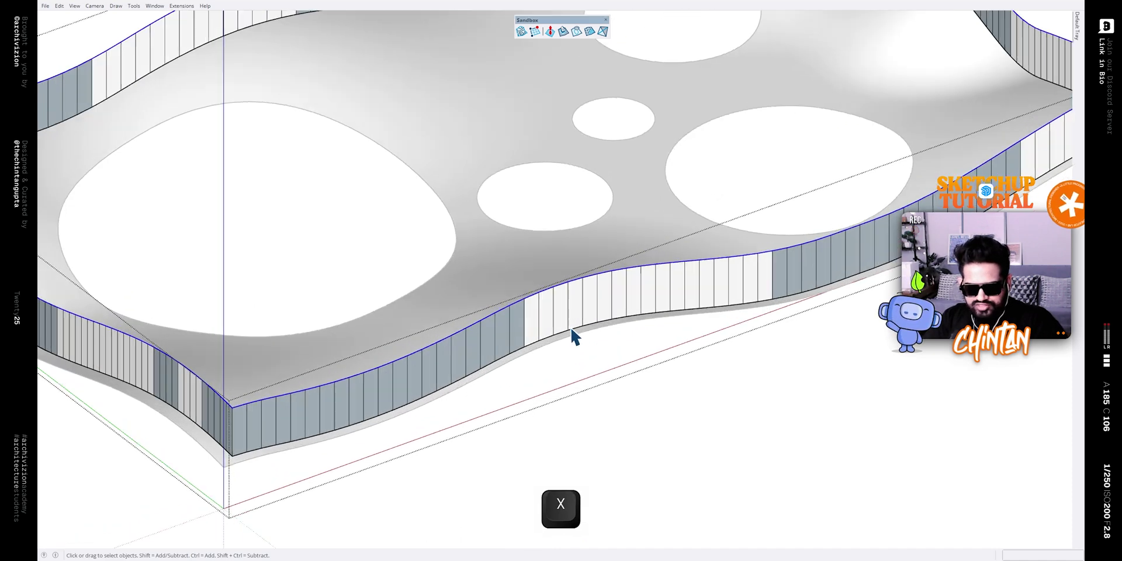
middle_drag(570, 324, 561, 293)
scroll(558, 327, up, 5)
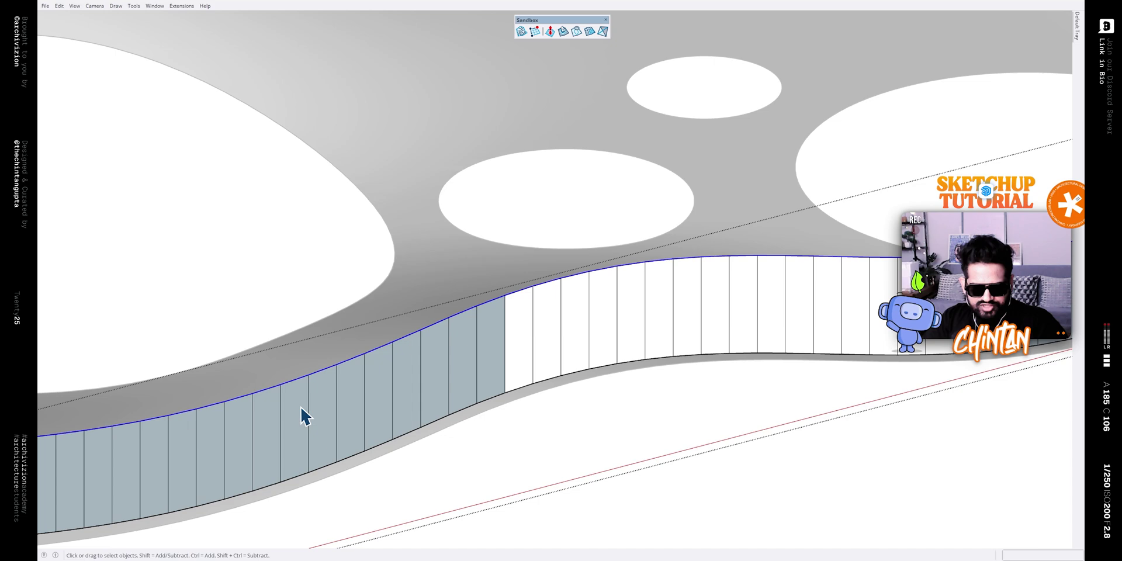
scroll(530, 355, down, 8)
right_click(528, 336)
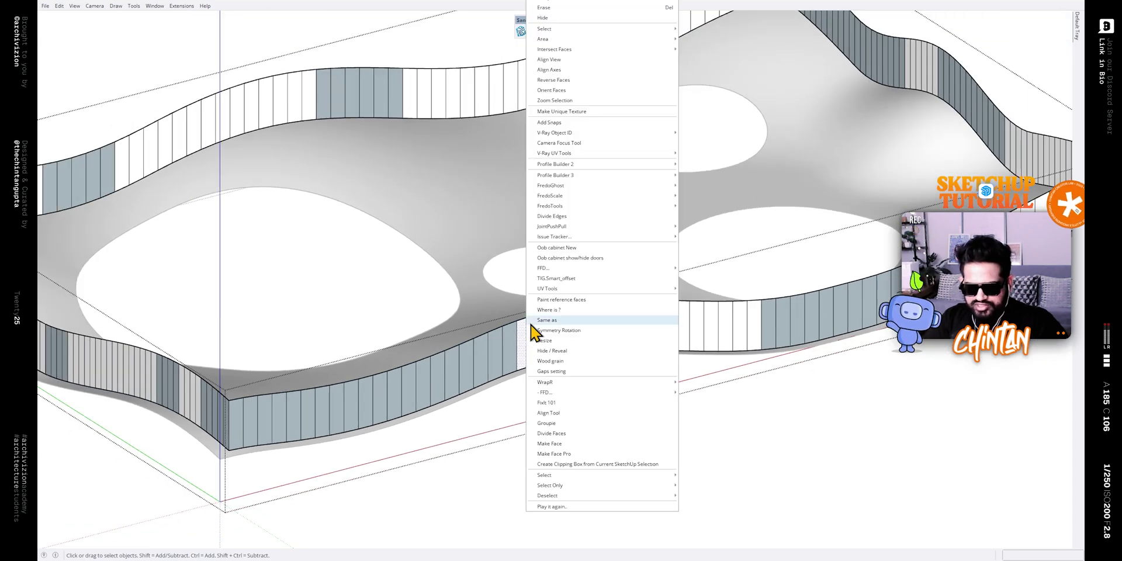
click(573, 90)
scroll(557, 348, down, 1)
scroll(560, 352, down, 3)
middle_drag(560, 352, 775, 320)
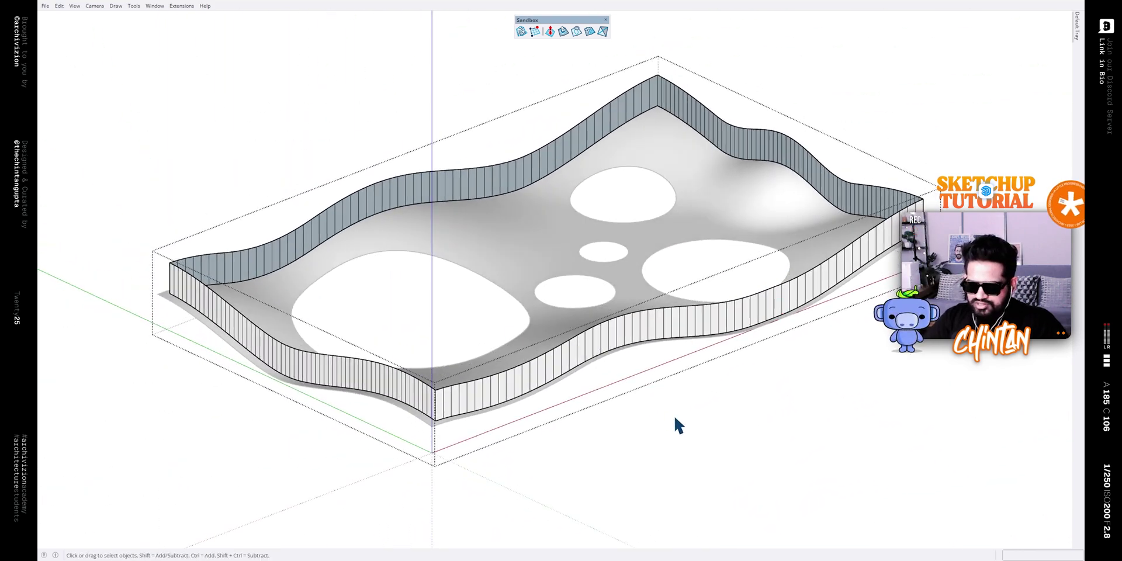
Select the whole wall and build a separate SQ100x100 Profile Builder member along each of its edges
scroll(601, 366, up, 1)
key(ctrl+a)
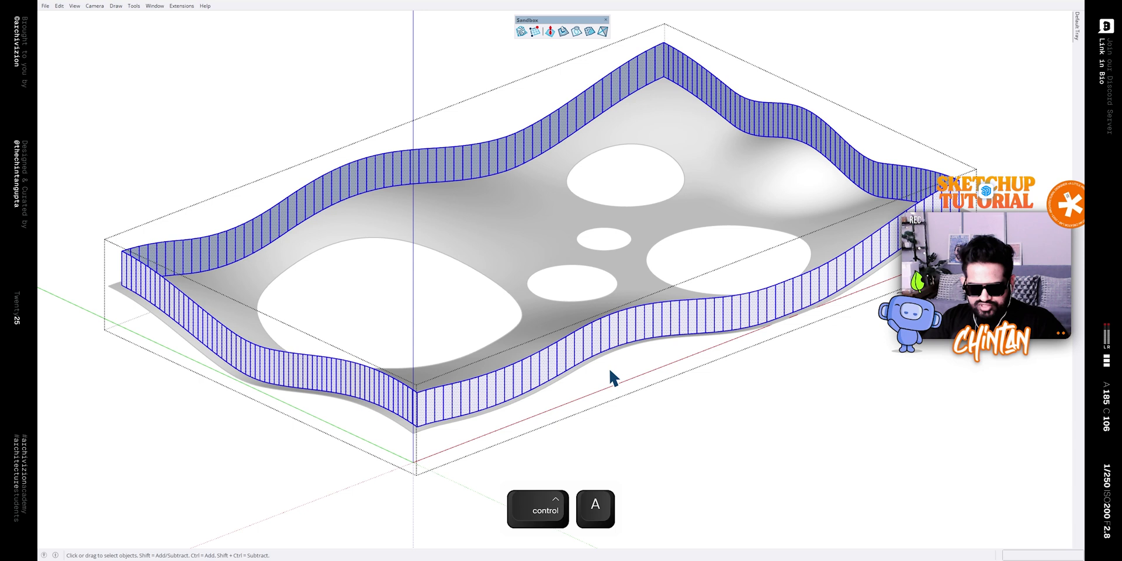
key(ctrl+shift+p)
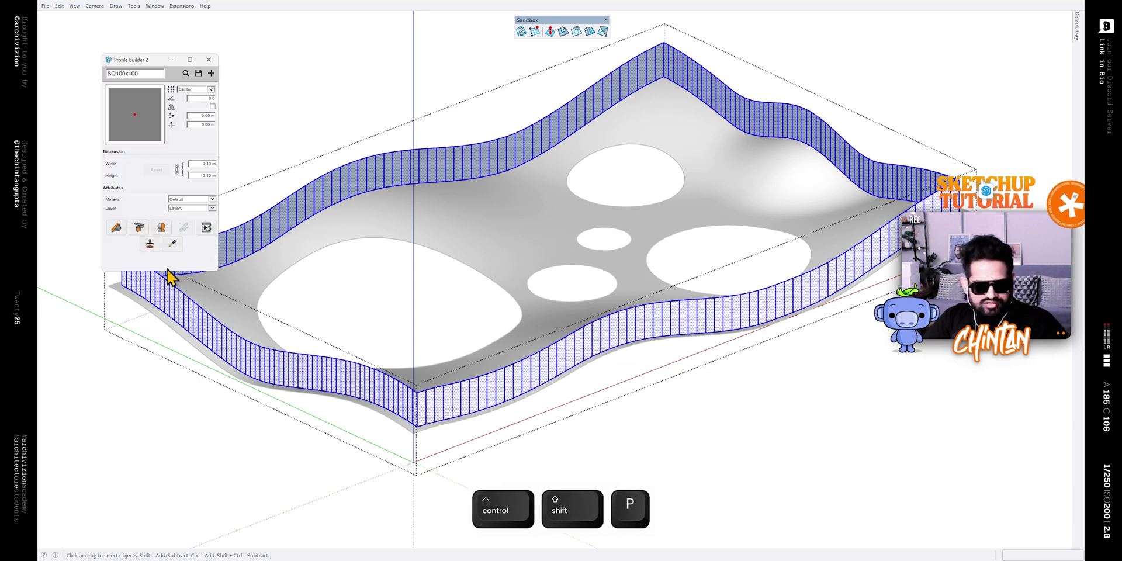
click(136, 231)
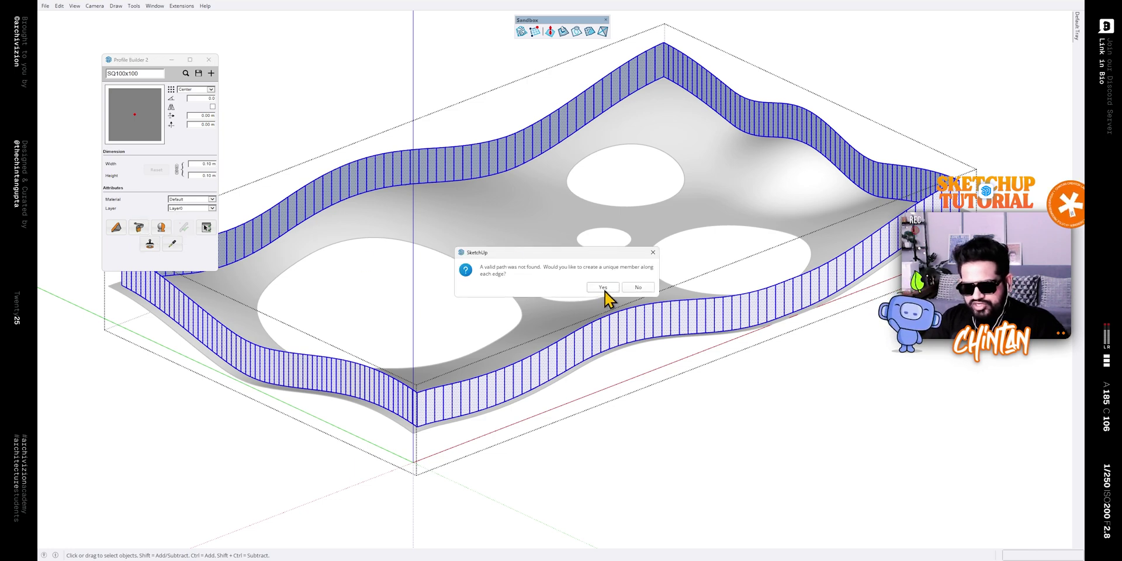
click(604, 289)
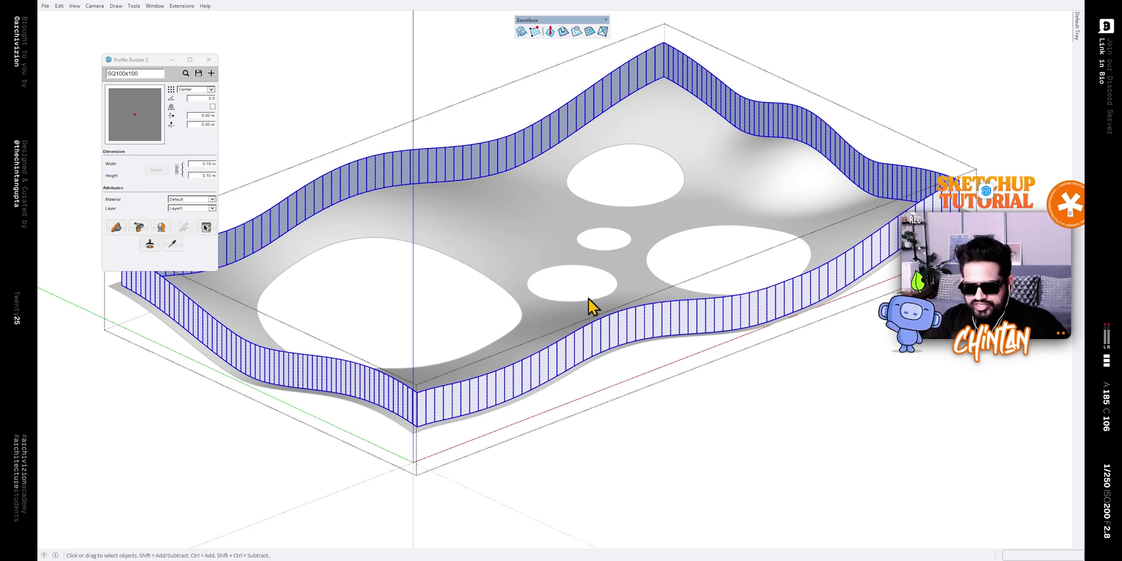
click(209, 60)
Paint the selected wall faces with the translucent grey material from the Glass and Mirrors collection
scroll(489, 364, up, 5)
middle_drag(489, 364, 521, 377)
mouse_move(1077, 27)
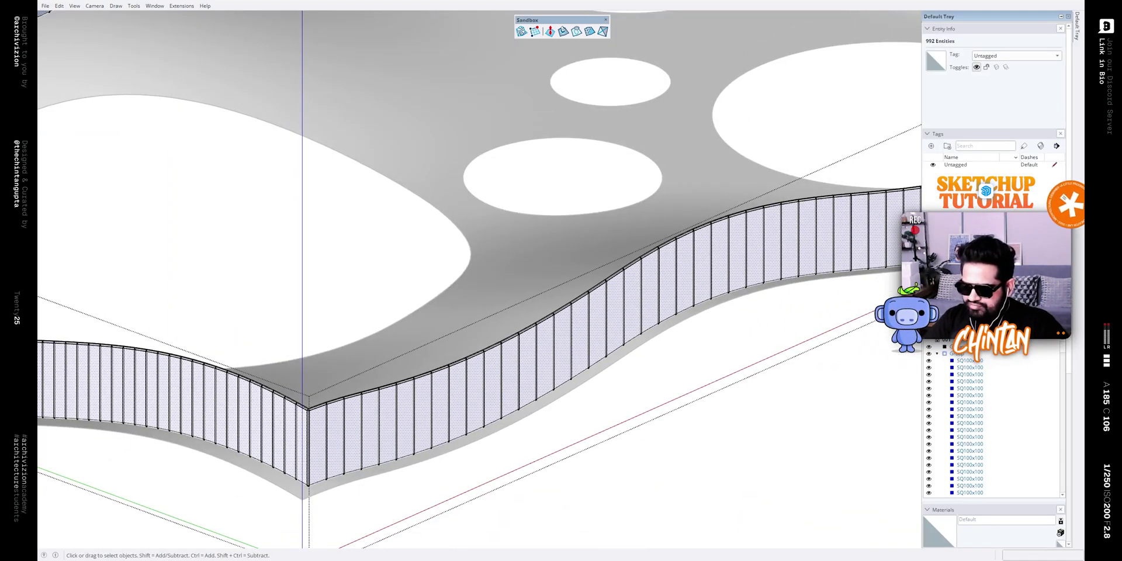
scroll(1075, 165, down, 3)
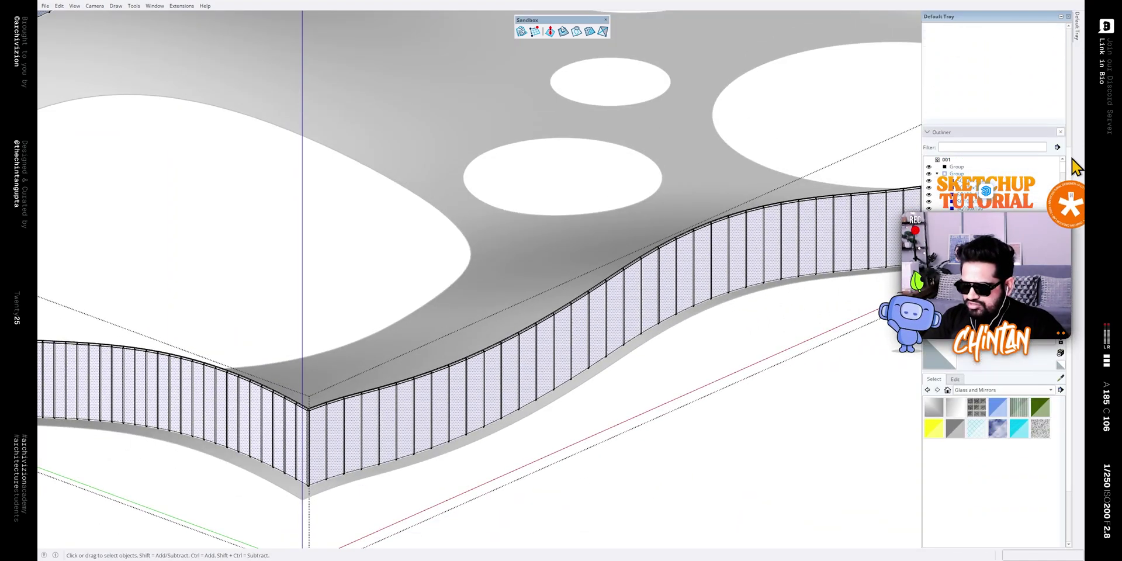
click(962, 434)
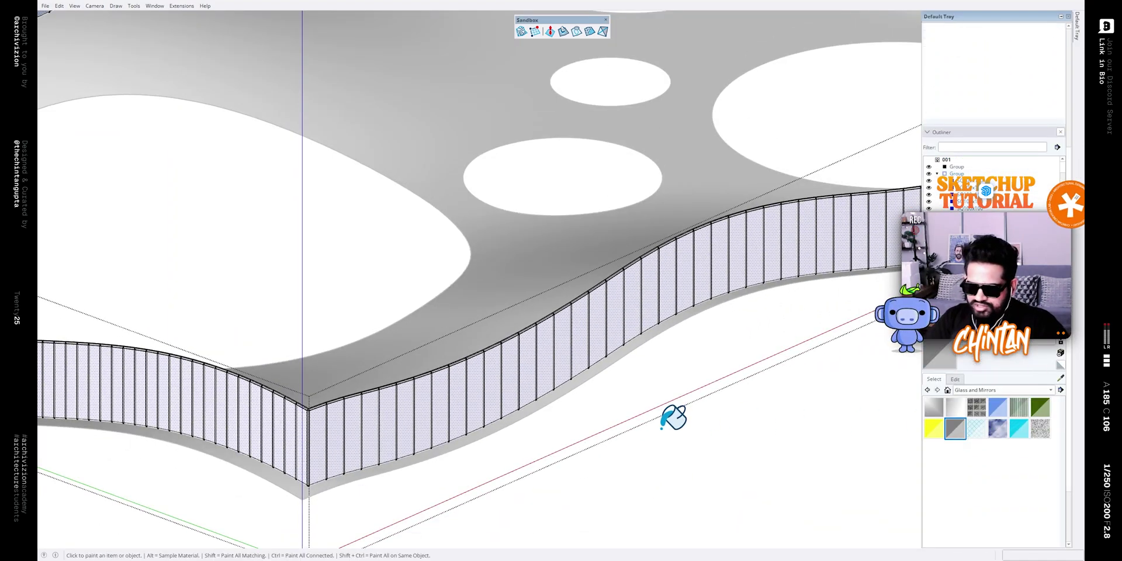
click(530, 373)
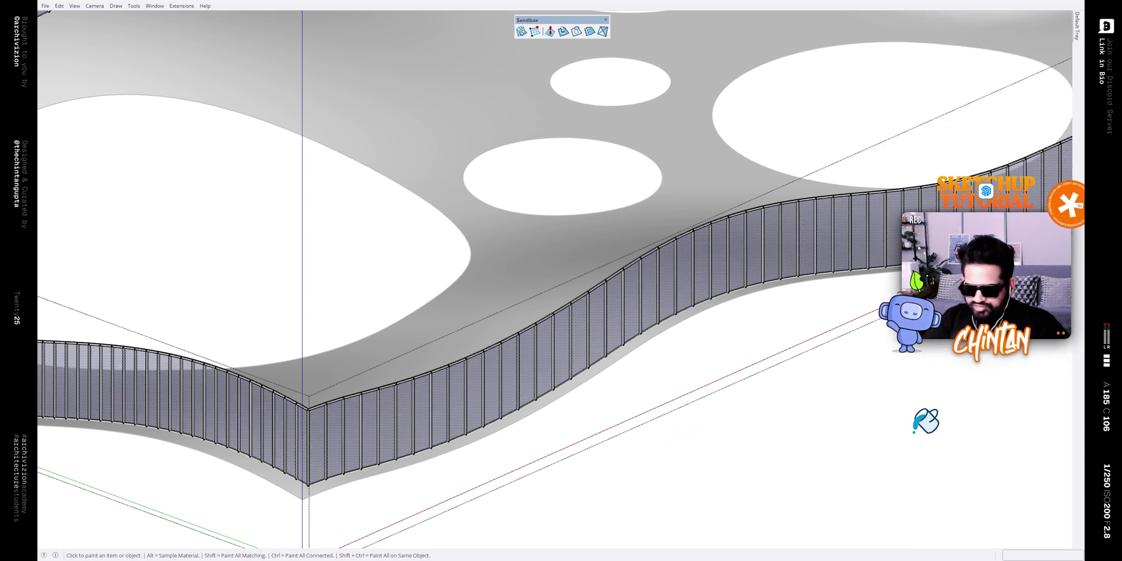
Darken the colour of the grey glass material applied to the wall
mouse_move(1079, 38)
click(955, 379)
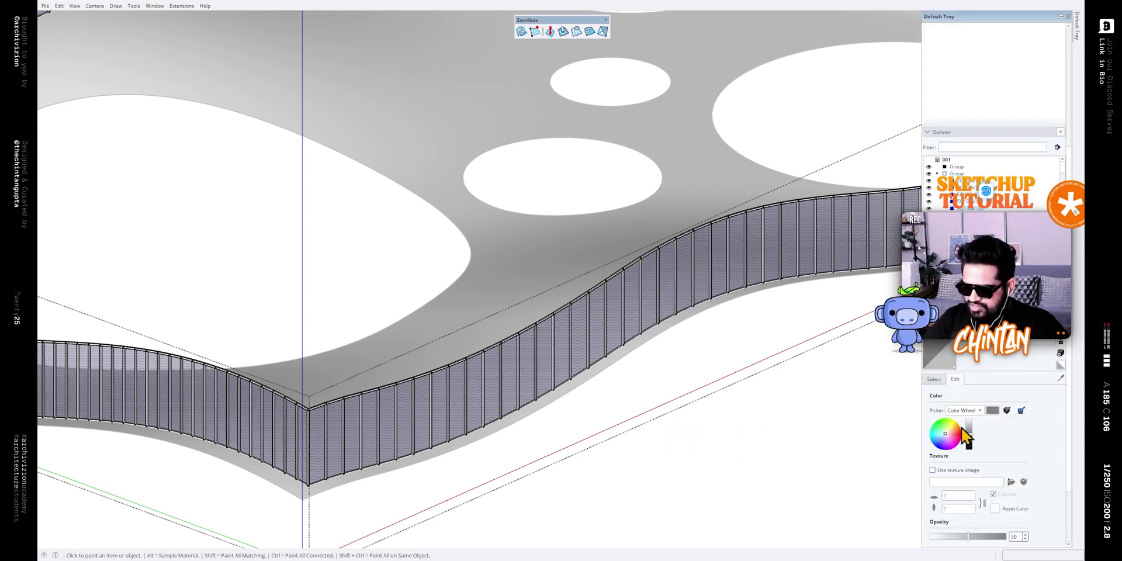
drag(968, 437, 976, 452)
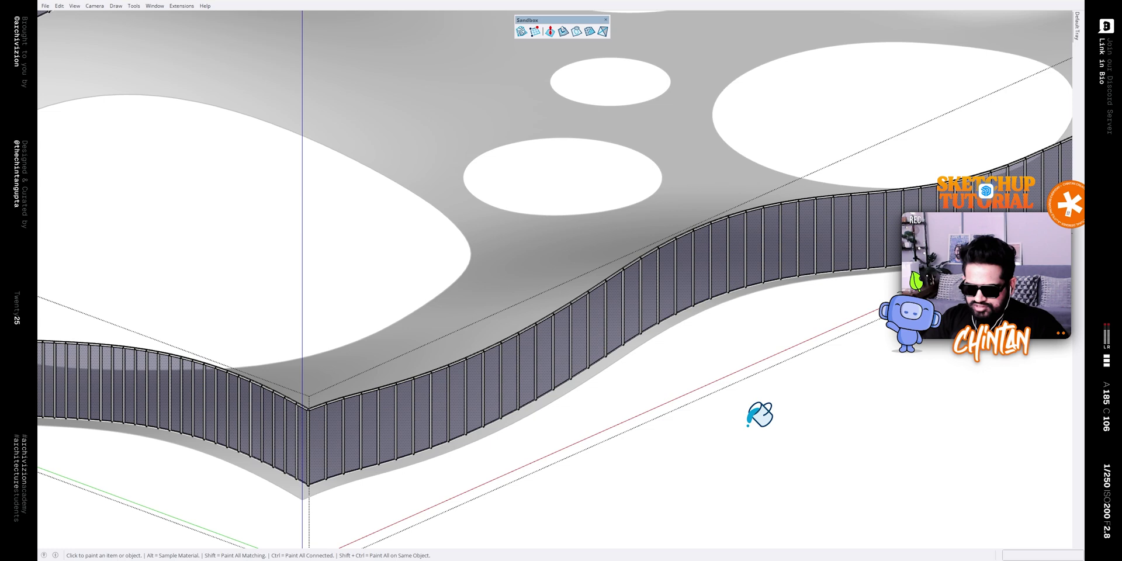
Copy the terrain surface with its five openings straight up along the blue axis onto the top of the glazed walls
key(shift+z)
key(ctrl+a)
key(m)
click(728, 481)
key(ctrl)
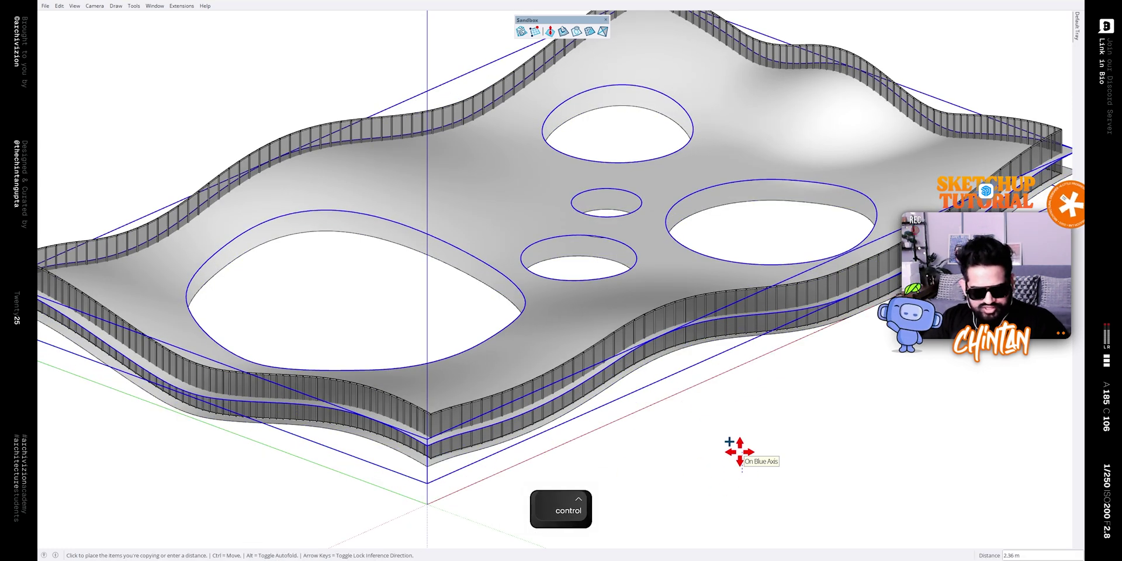
click(740, 450)
key(space)
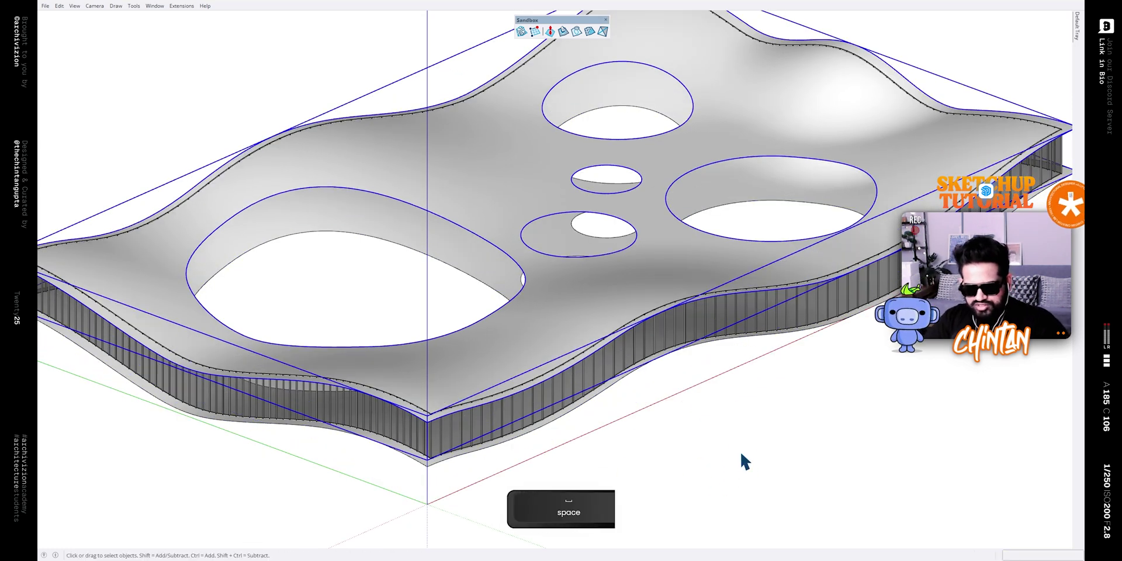
Open the lower terrain surface group for editing and hide the rest of the model
click(490, 462)
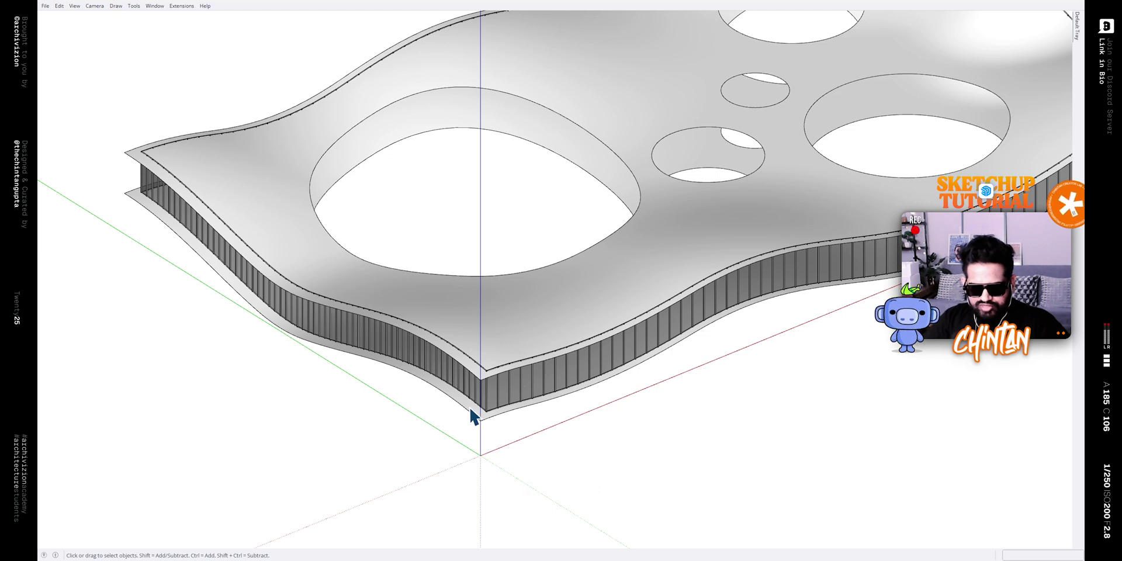
double_click(470, 409)
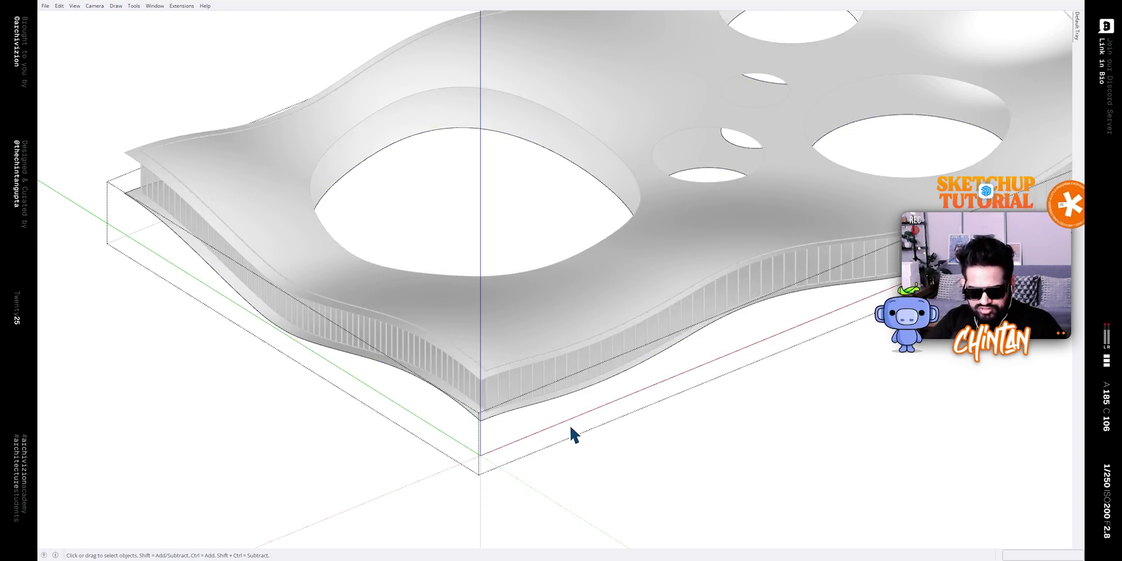
key(backslash)
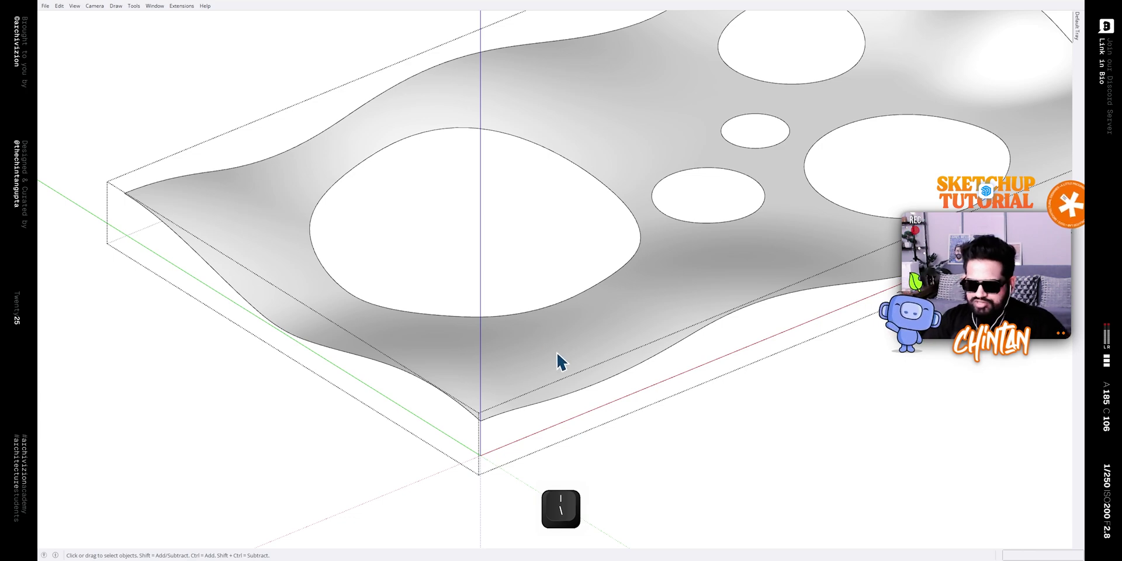
middle_drag(531, 386, 540, 397)
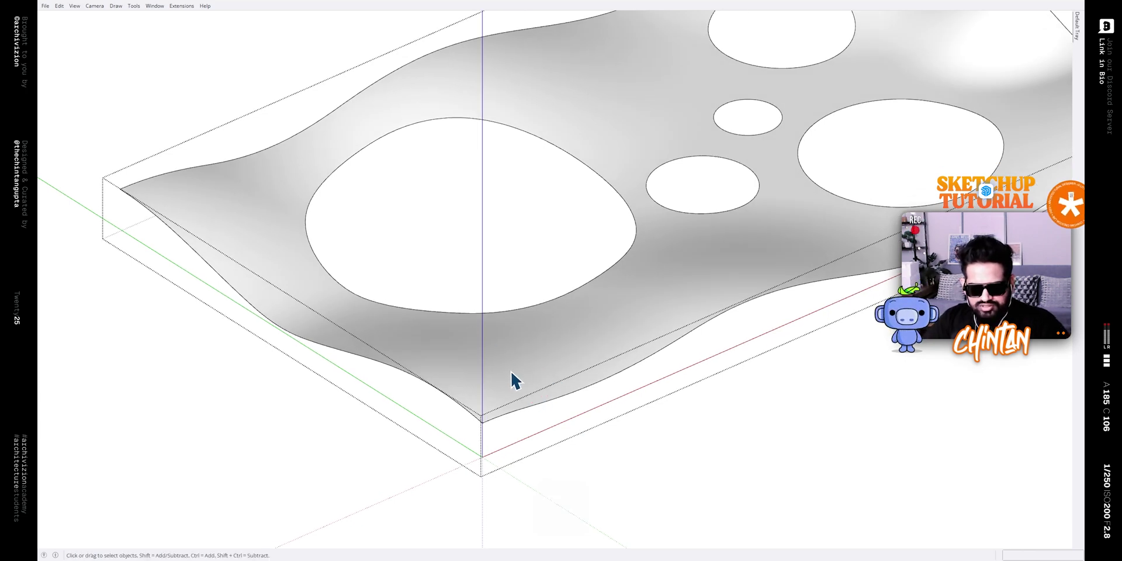
Select the lower surface, thicken it 1 m downward with Vector Push Pull and close the group
key(ctrl+a)
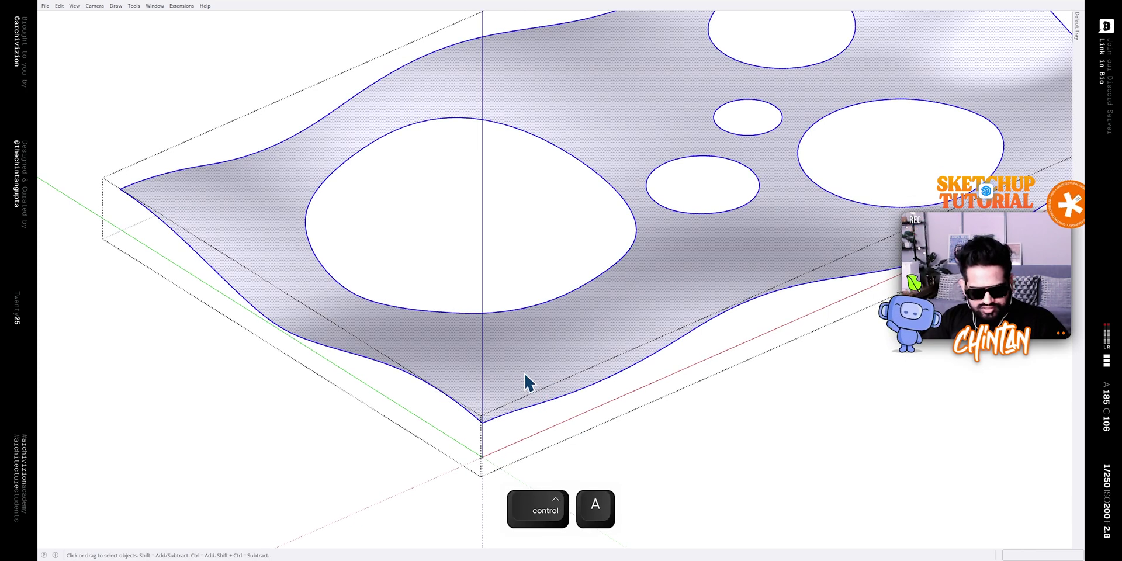
click(566, 373)
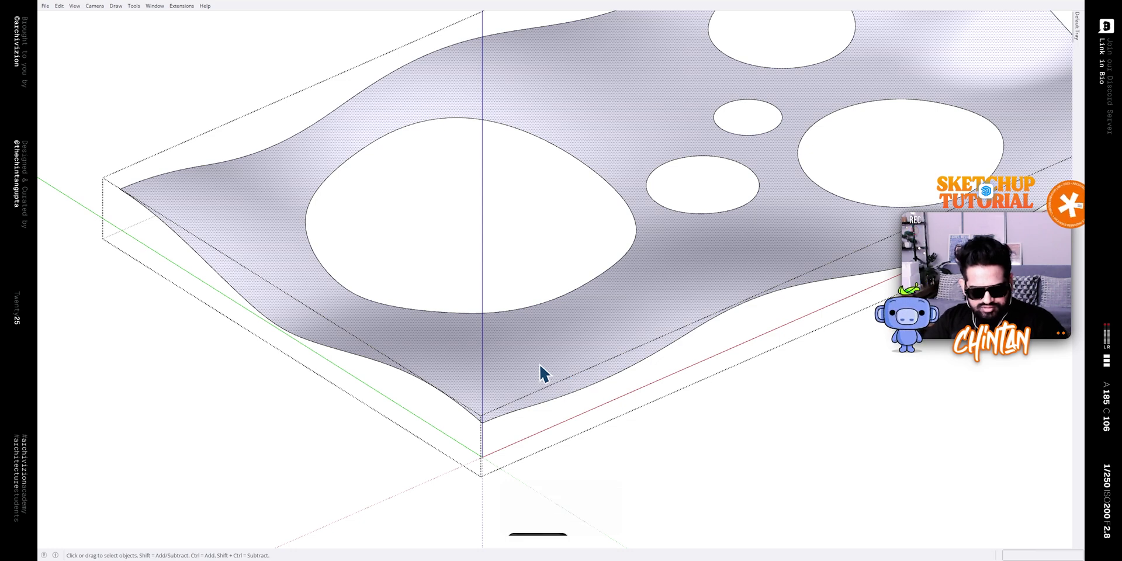
key(alt+p)
key(ctrl)
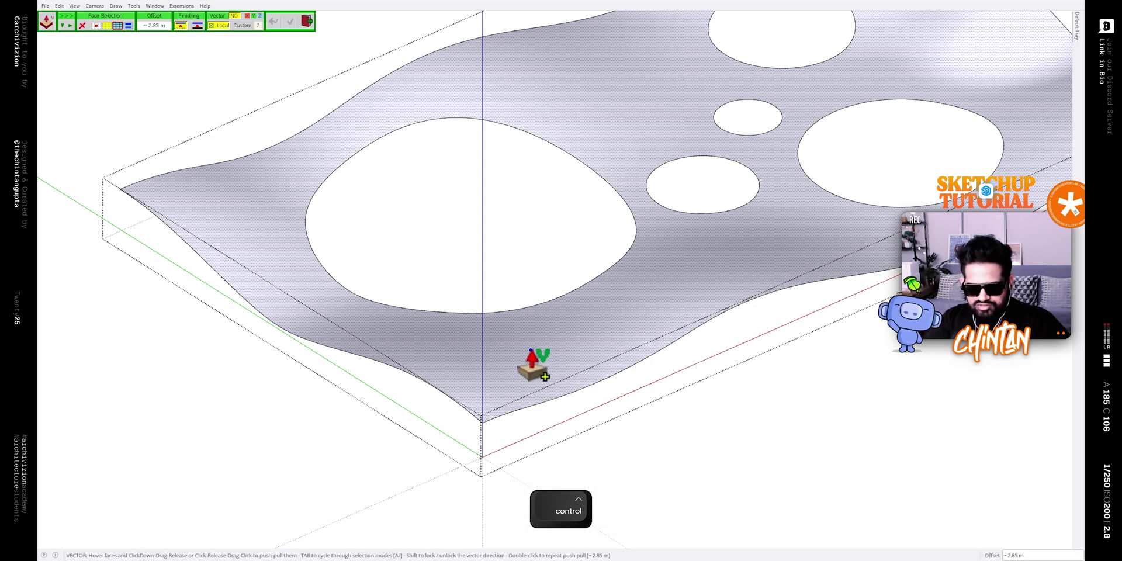
ctrl+click(532, 351)
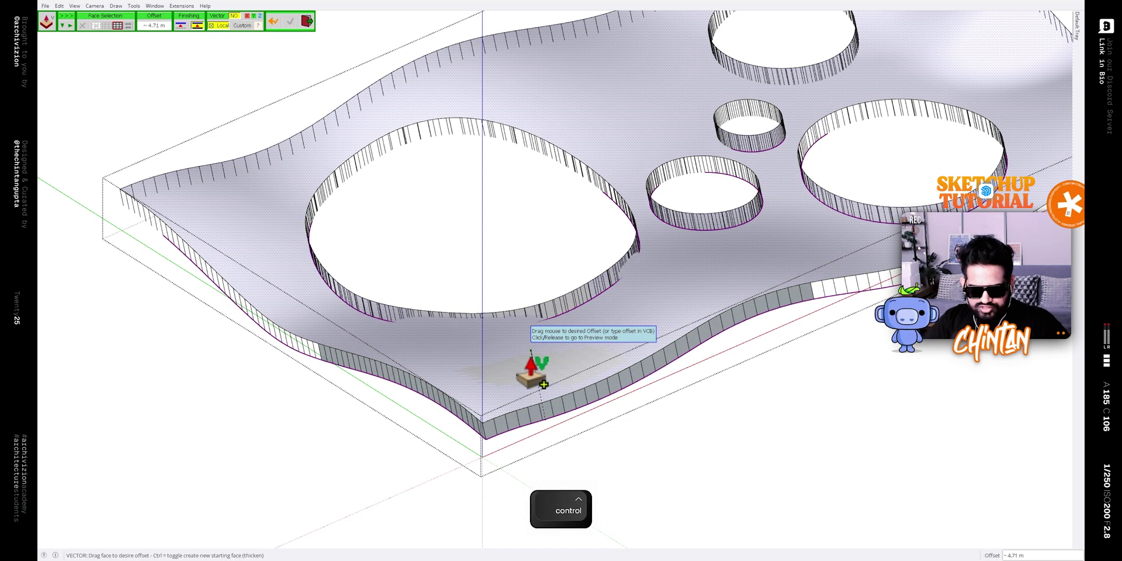
key(Up)
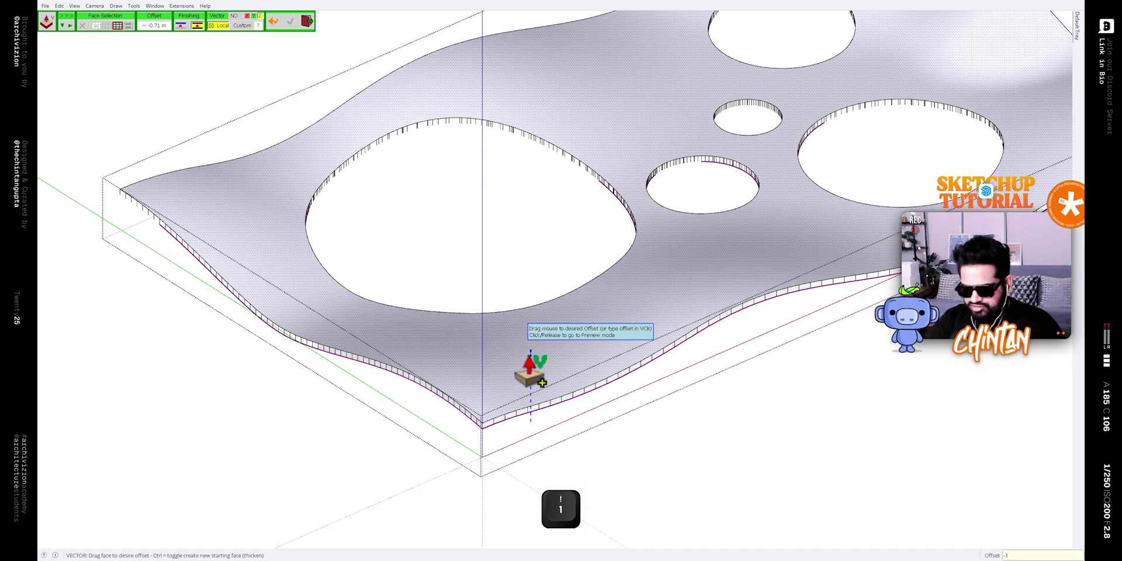
key(Return)
click(530, 359)
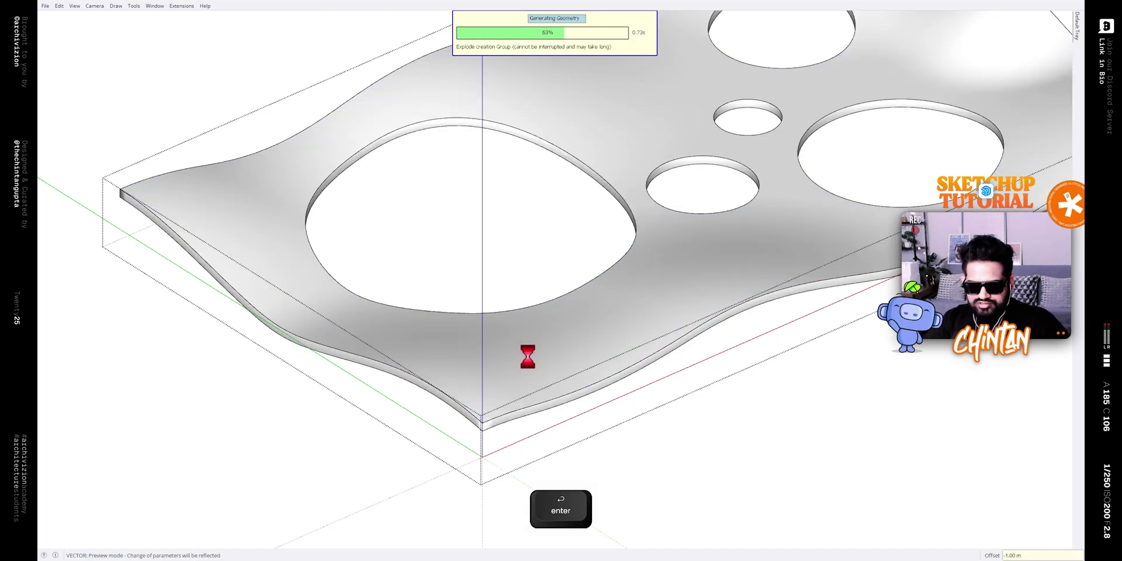
key(space)
click(700, 446)
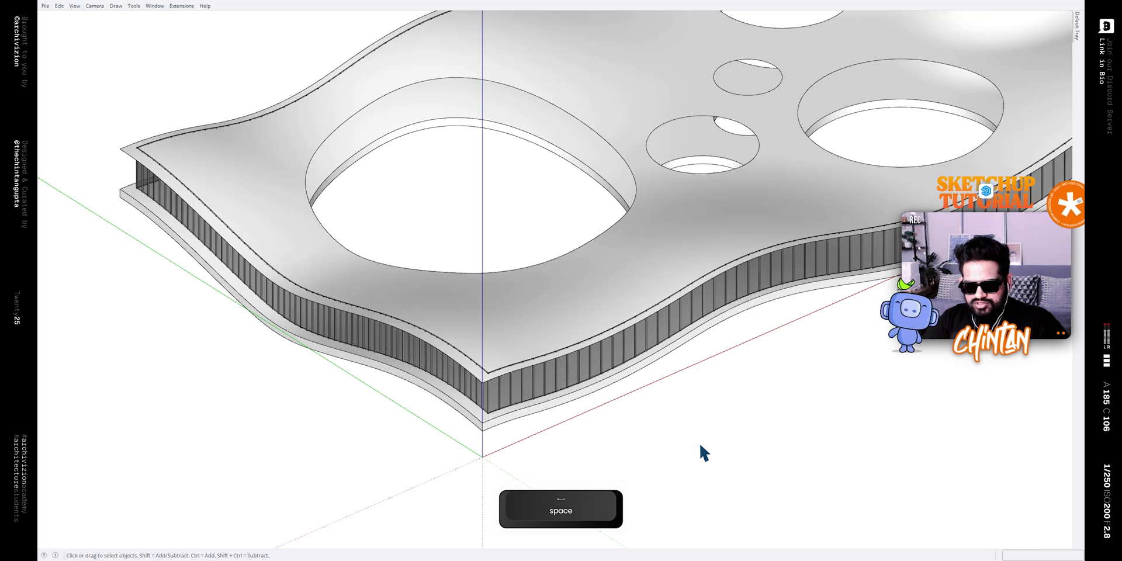
Open the upper surface group and thicken its surface 0.5 m upward with Vector Push Pull
double_click(519, 315)
click(522, 309)
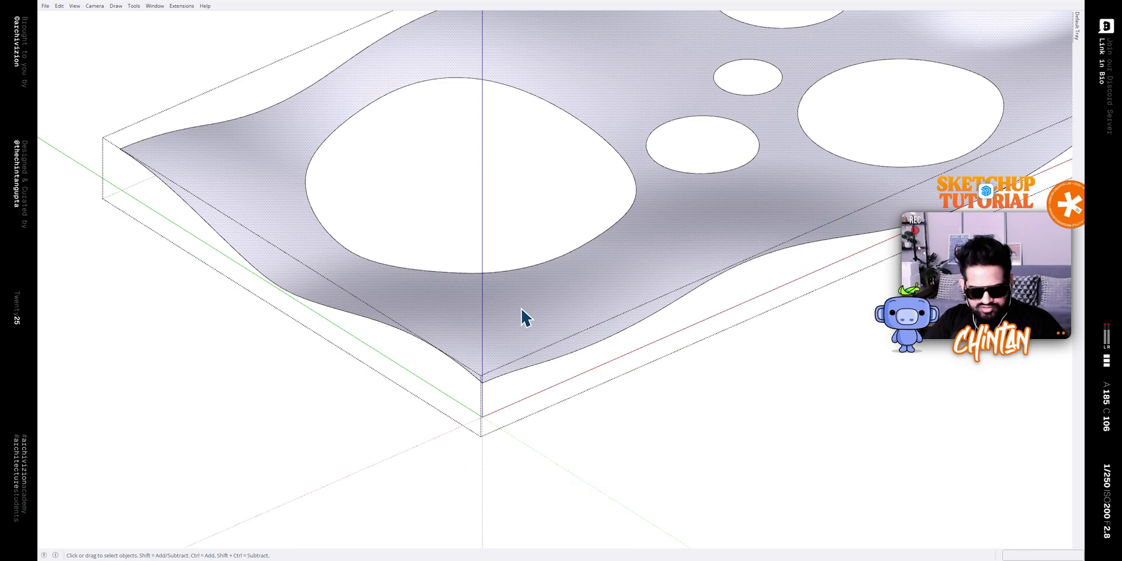
key(alt+p)
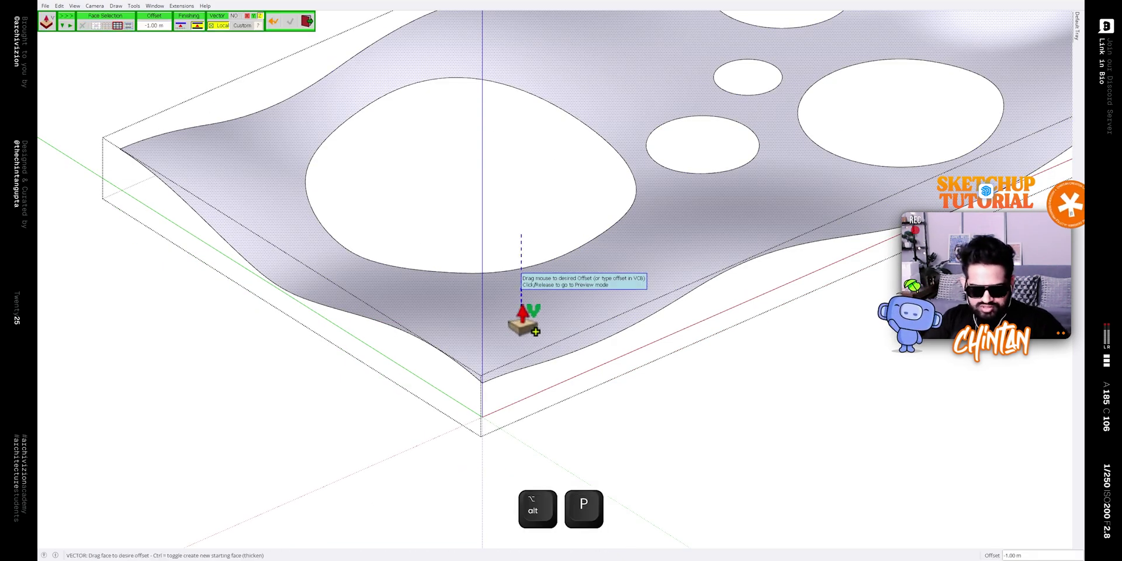
key(ctrl)
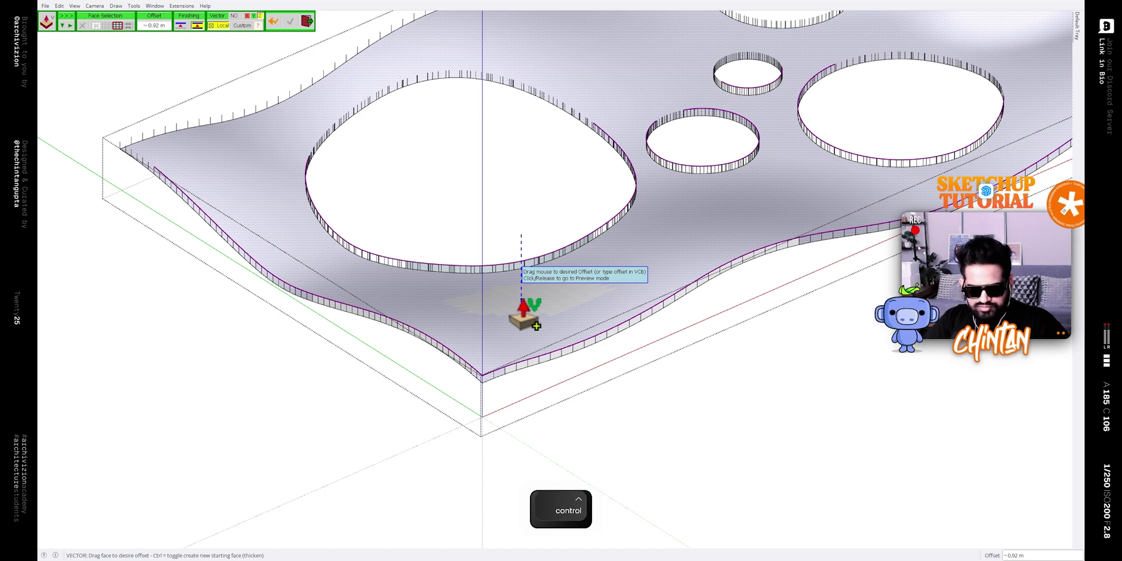
text(.)
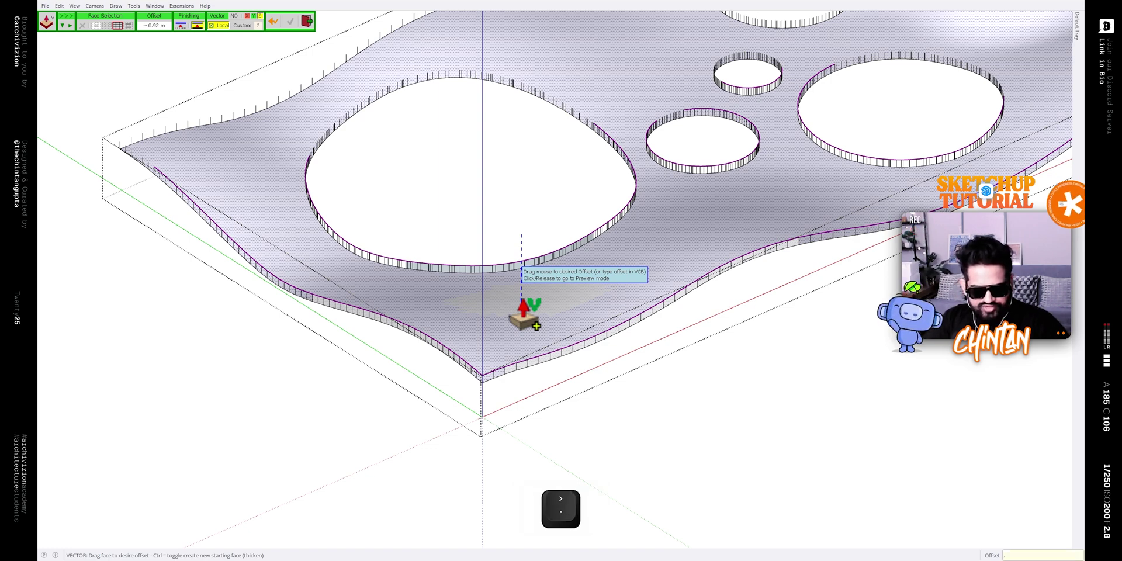
text(5)
key(Return)
key(space)
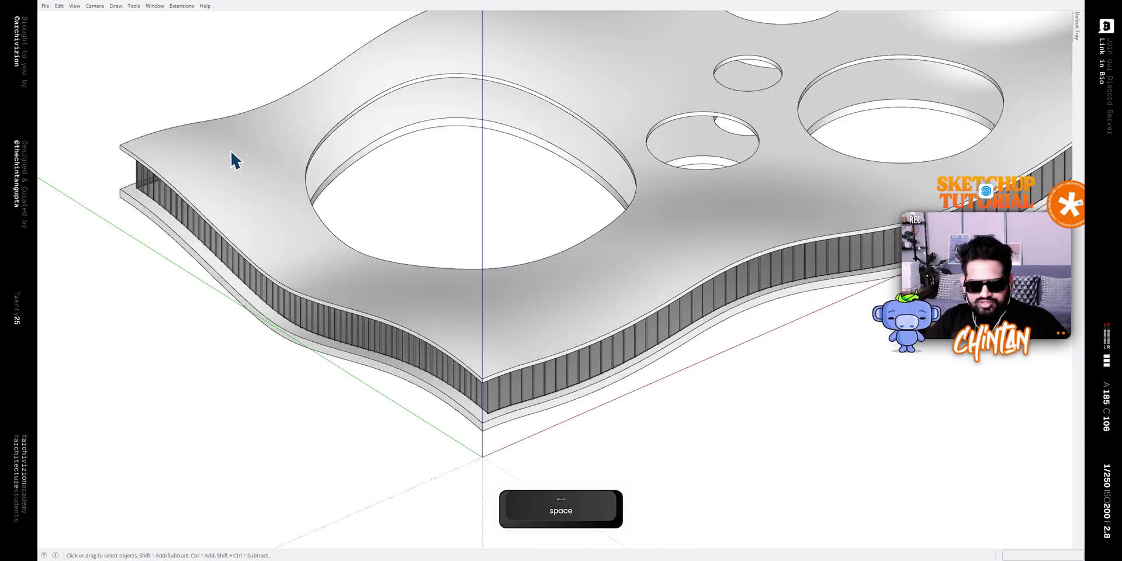
Hide the model axes and turn on shadows
scroll(205, 145, down, 3)
middle_drag(206, 146, 654, 208)
shift+middle_drag(549, 224, 447, 282)
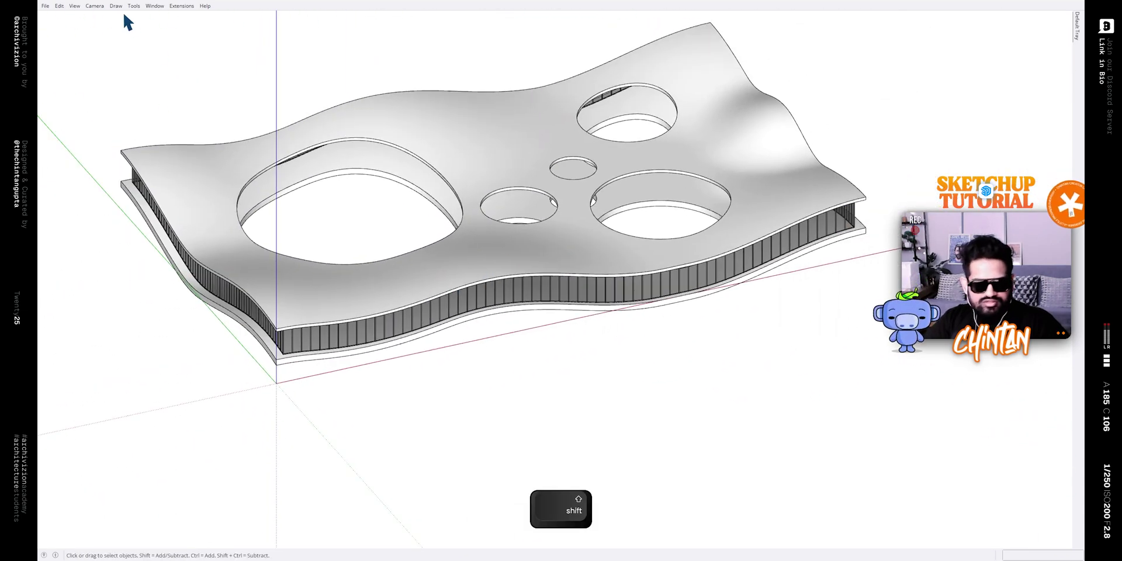
click(74, 6)
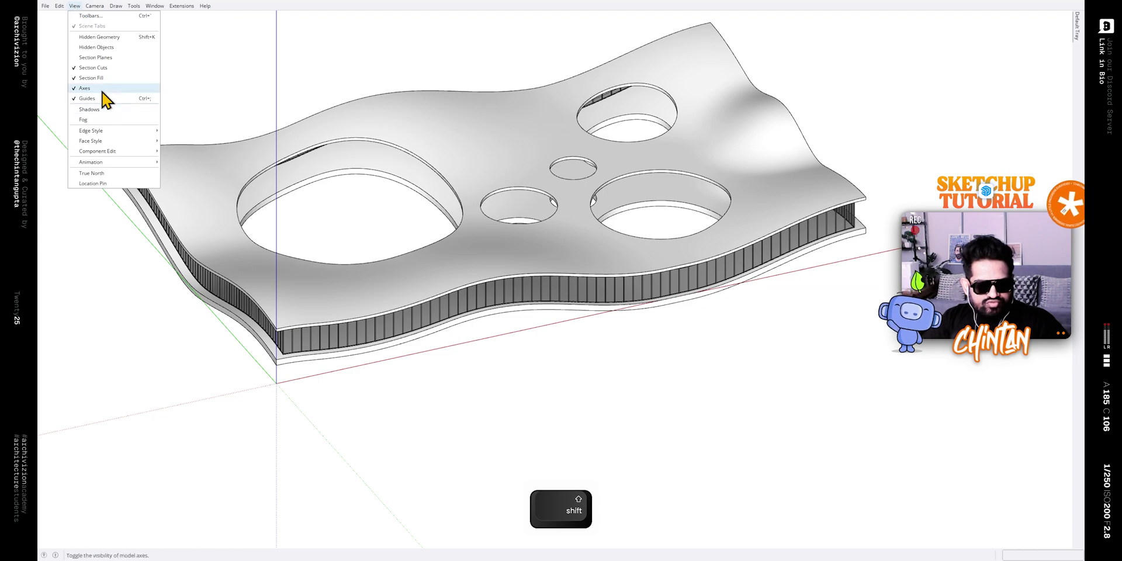
click(110, 106)
click(74, 6)
click(107, 124)
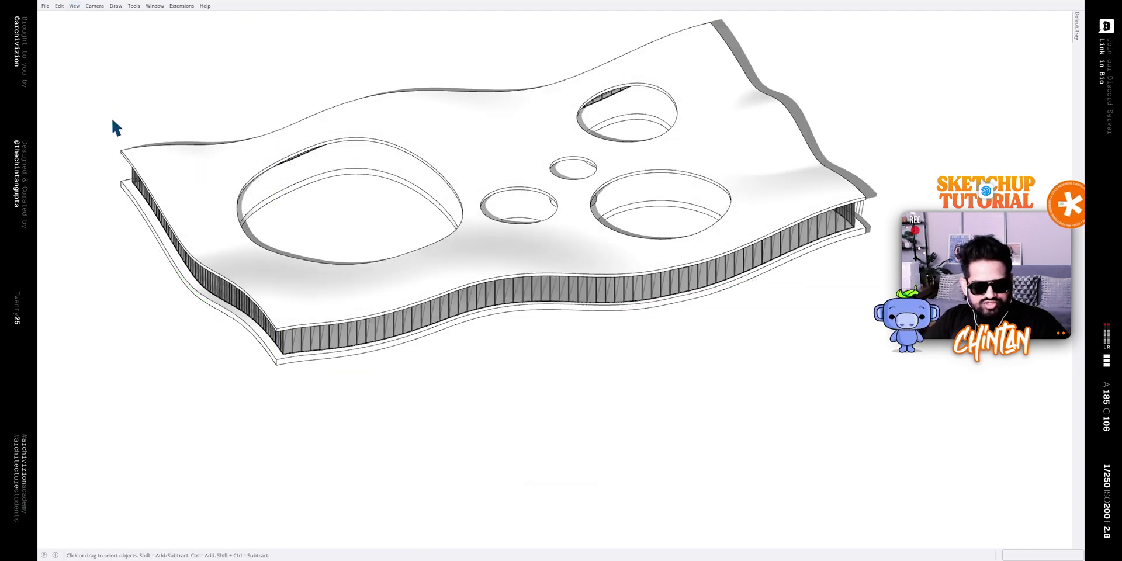
Select the whole pavilion model, including both slabs and the glazed walls
middle_drag(112, 121, 246, 251)
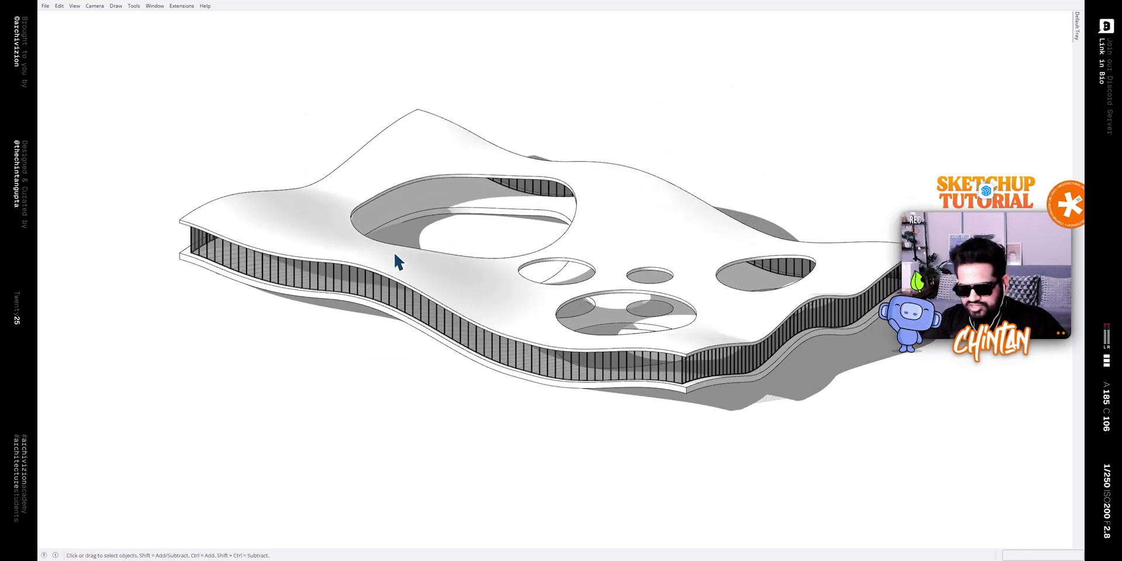
middle_drag(395, 254, 537, 212)
middle_drag(579, 257, 548, 278)
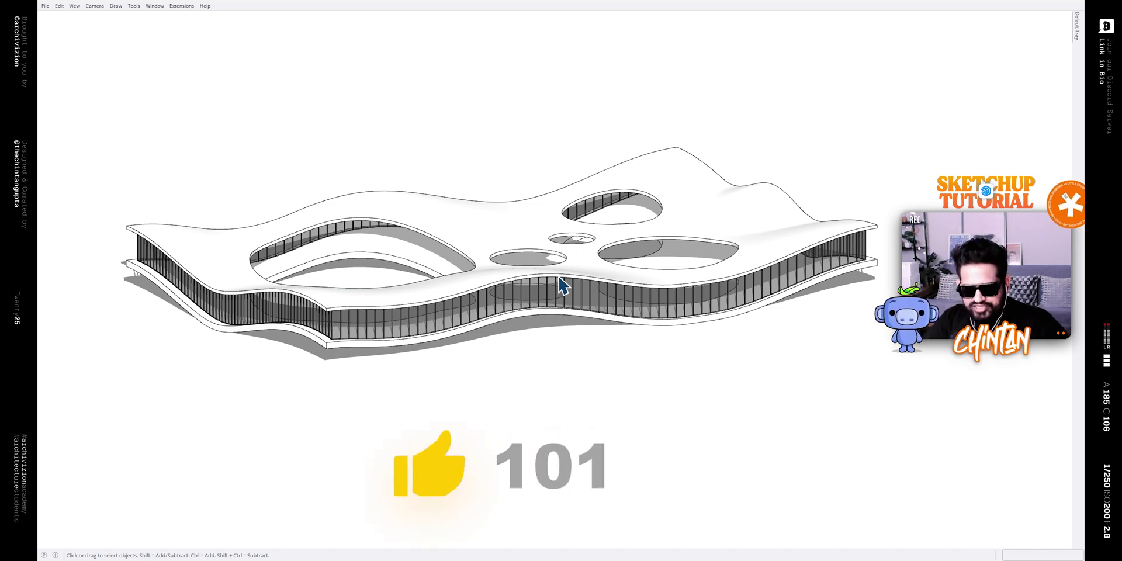
middle_drag(606, 349, 586, 374)
drag(84, 77, 1004, 509)
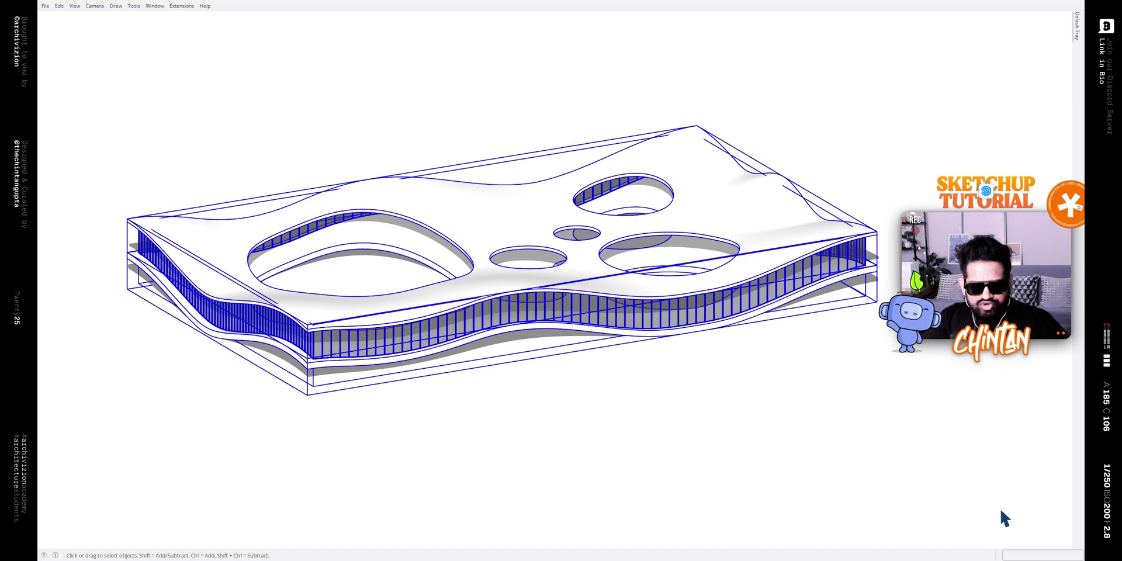